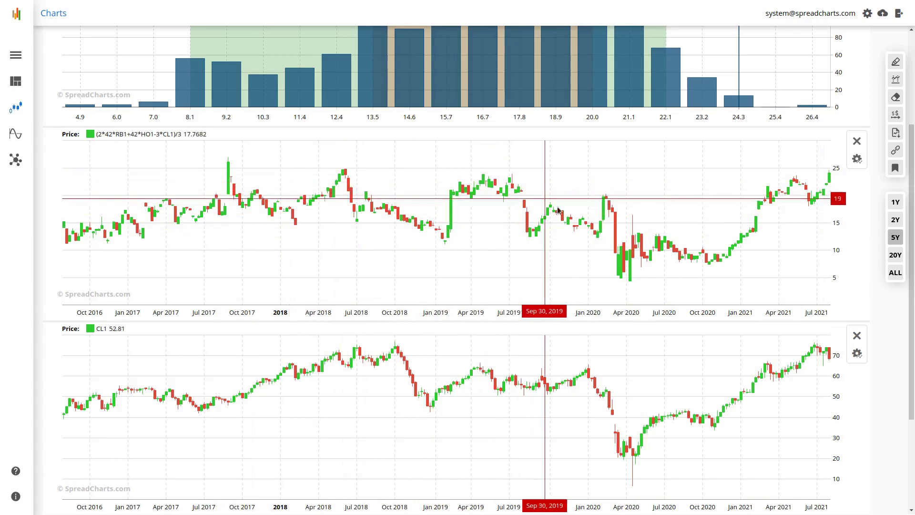
Show the 3-2-1 crack spread charts over 20 years and examine the price history and histogram
left_click(896, 255)
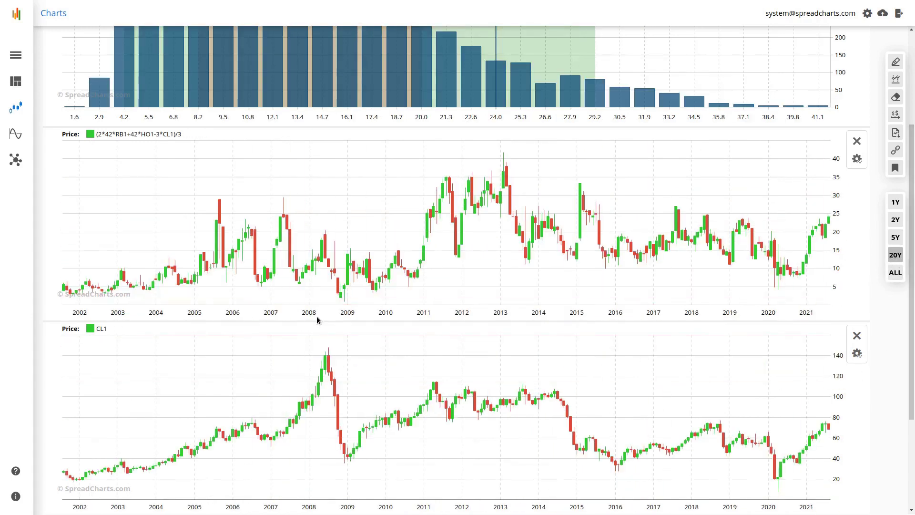
scroll(317, 316, "down", 1)
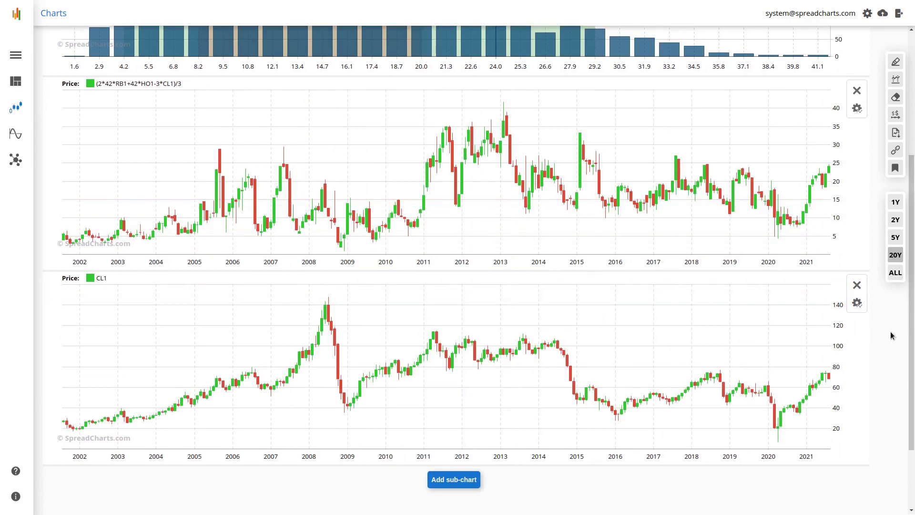
mouse_move(751, 169)
scroll(863, 212, "up", 4)
scroll(863, 212, "up", 1)
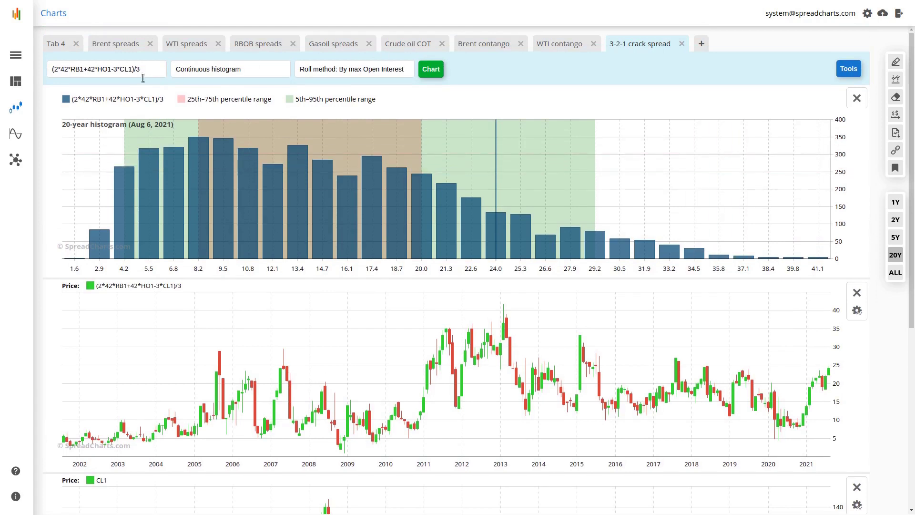
Open the watchlist entries NatGas TS, NatGas spreads, NatGas COT, NGZ21 seasonality, NG2-NG1 contango and NGH22-NGJ22 dist together as charts
left_click(15, 81)
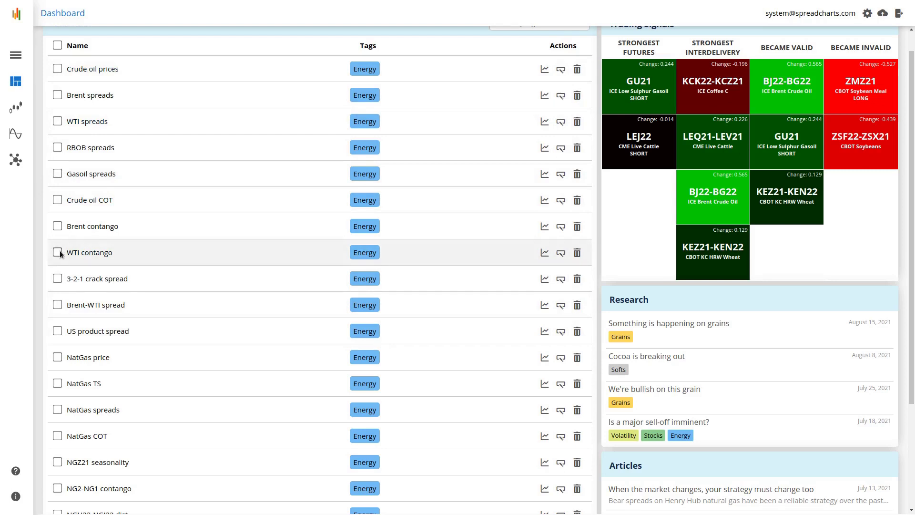
scroll(59, 251, "down", 3)
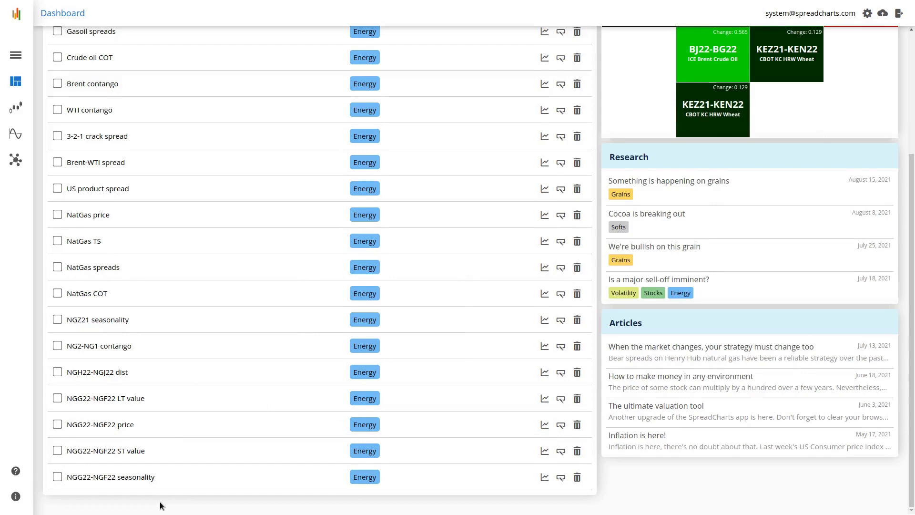
left_click(57, 241)
left_click(58, 293)
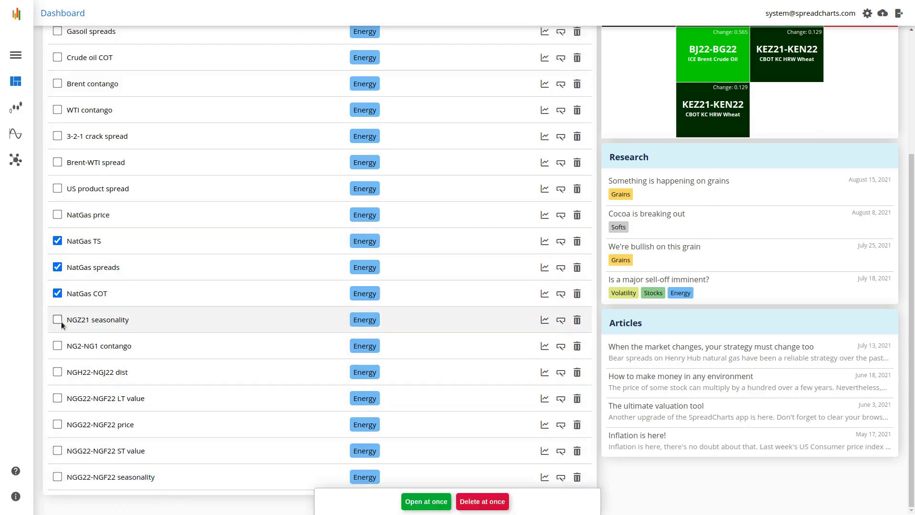
left_click(58, 319)
left_click(57, 346)
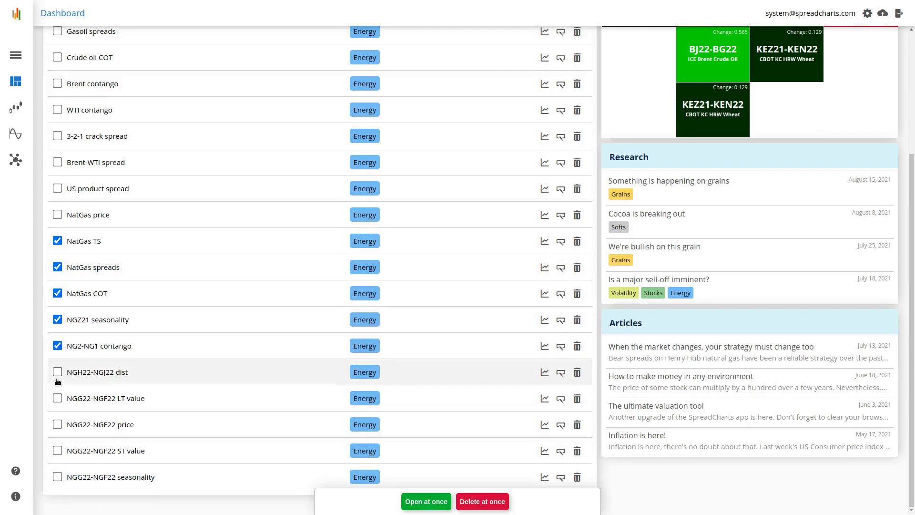
left_click(57, 373)
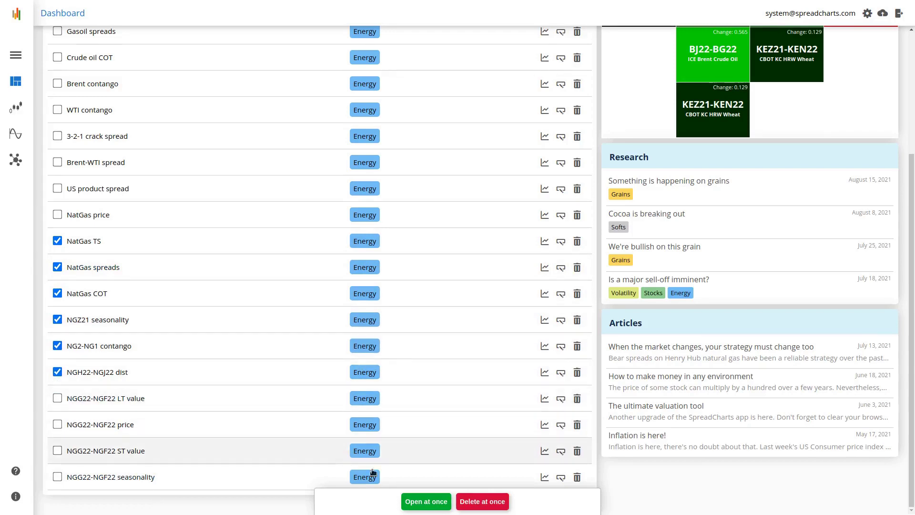
left_click(440, 505)
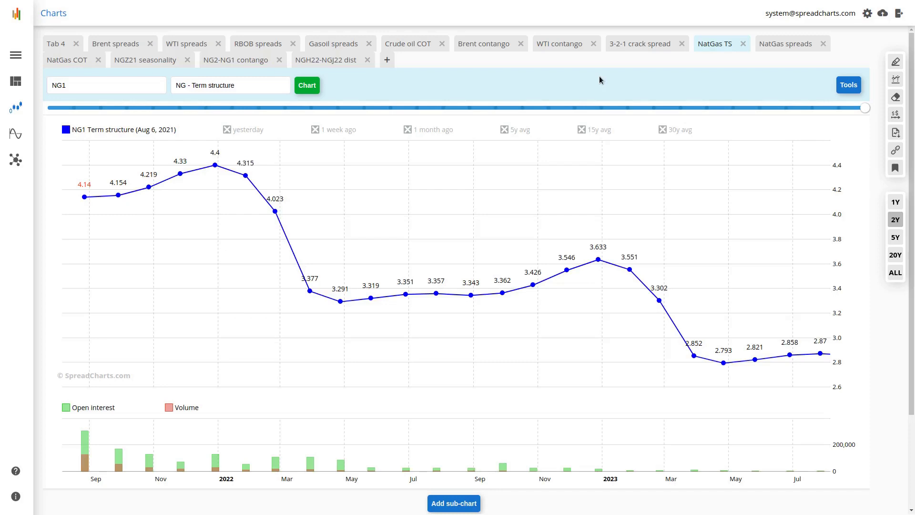
View the natural gas term structure over 5 years, return to 2 years, and add the 1 week ago curve
left_click(895, 237)
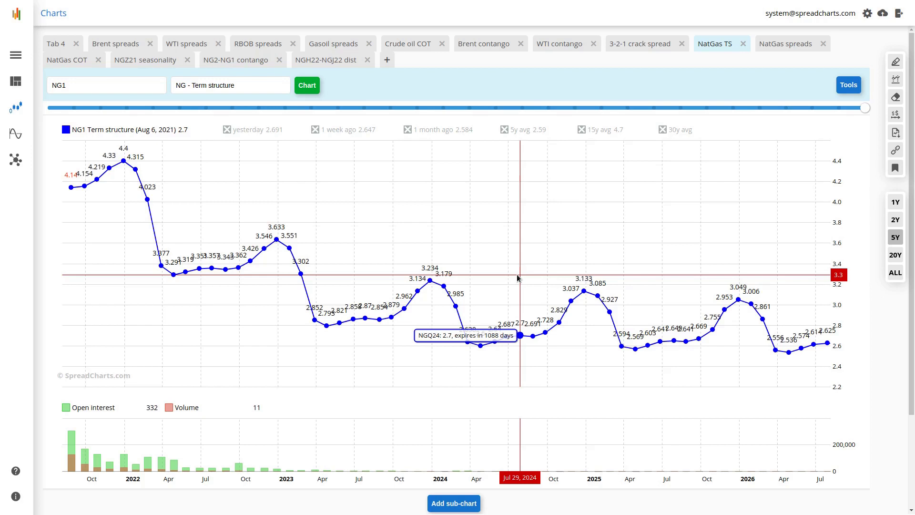
left_click(895, 221)
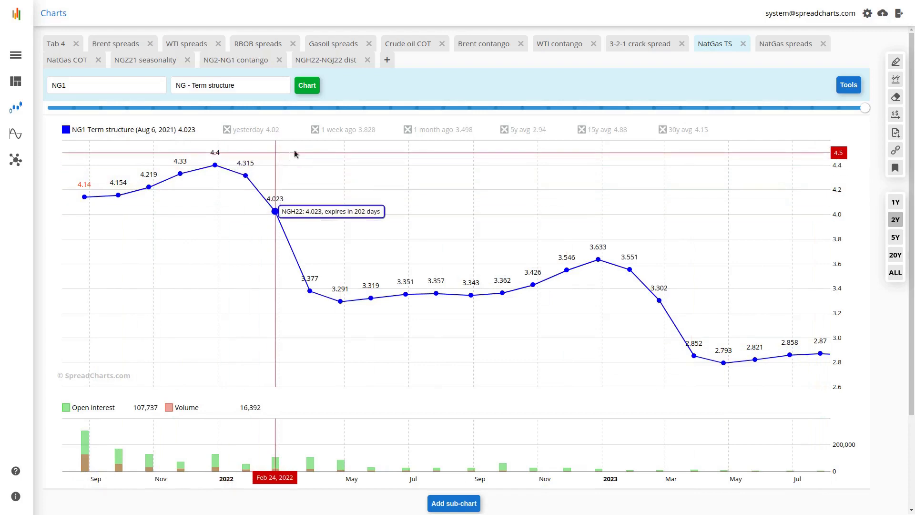
left_click(316, 130)
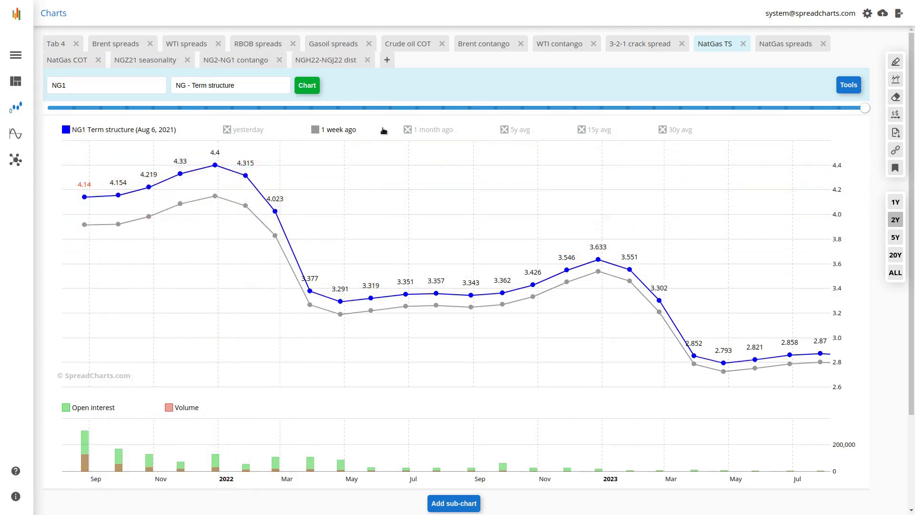
Compare the natural gas term structure with its 5-year, 15-year and 30-year average curves, and hide the averages again
left_click(512, 135)
left_click(599, 132)
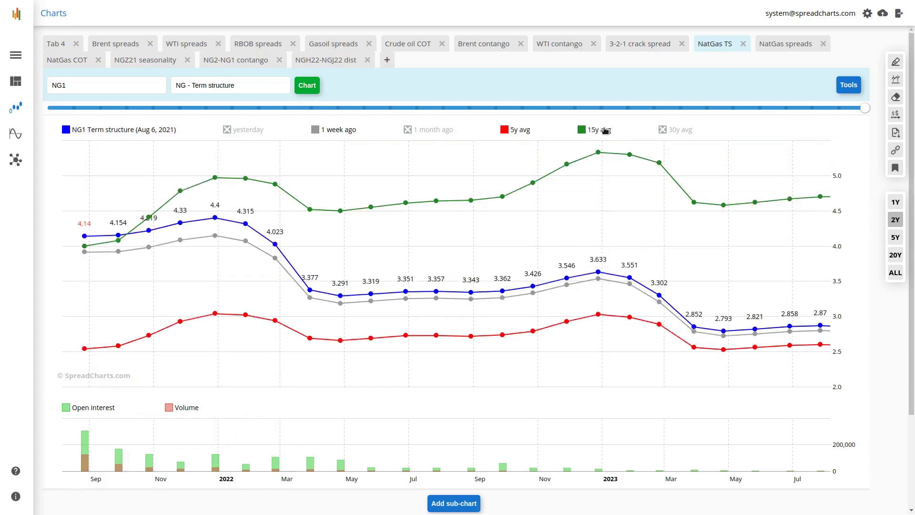
left_click(678, 132)
left_click(678, 131)
left_click(526, 134)
left_click(595, 131)
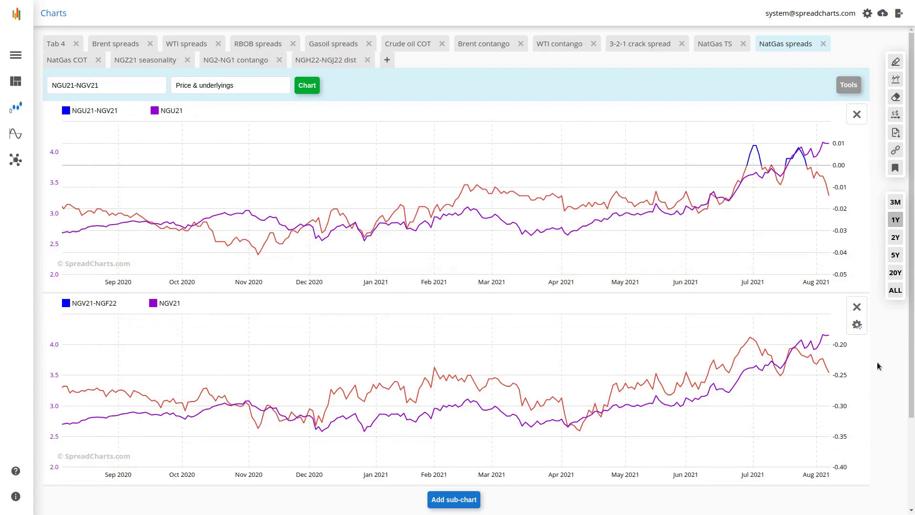
Add the 1 month ago and yesterday curves to the NatGas TS term structure chart
left_click(725, 44)
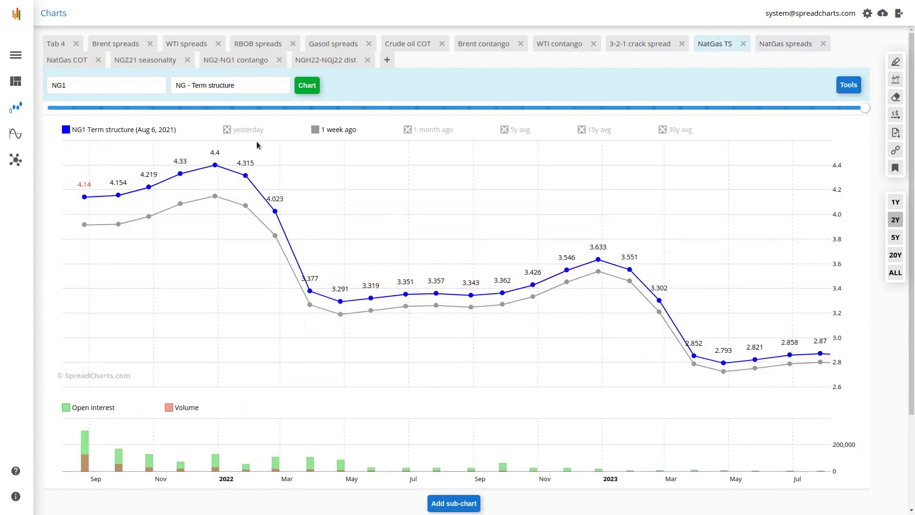
left_click(421, 130)
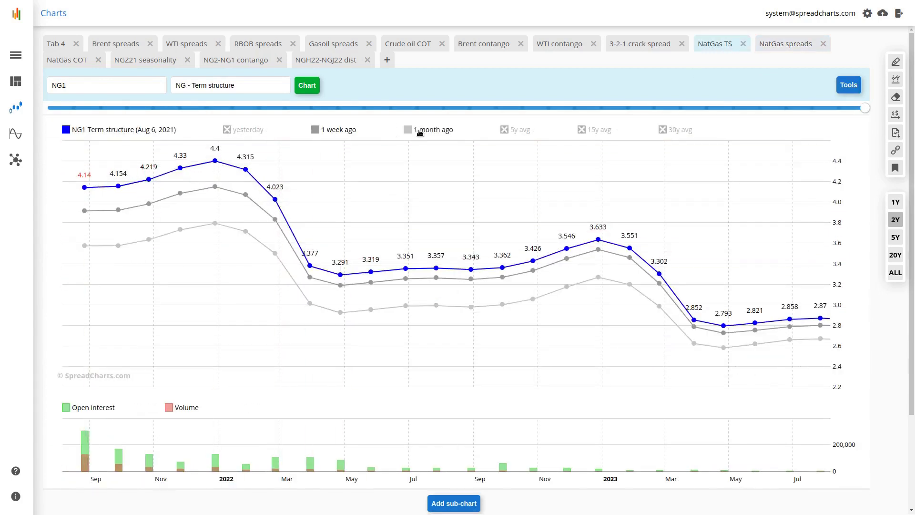
left_click(781, 46)
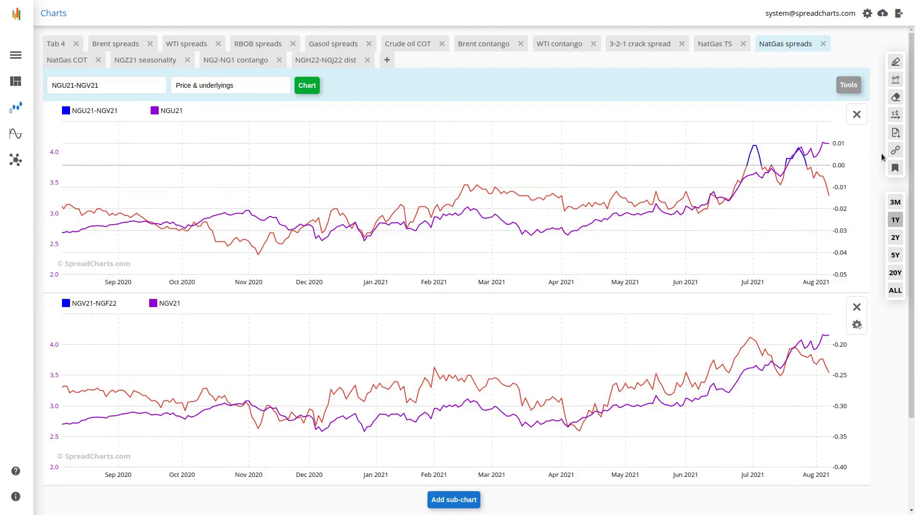
left_click(714, 45)
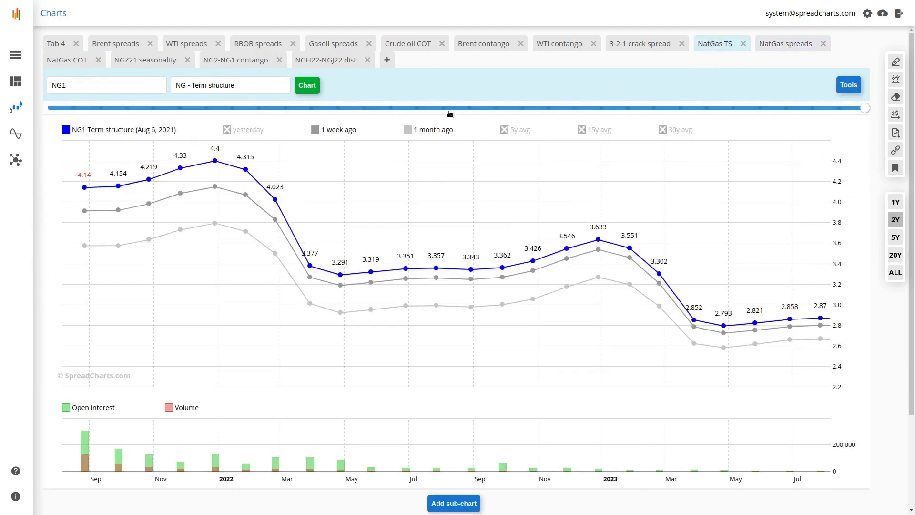
left_click(226, 130)
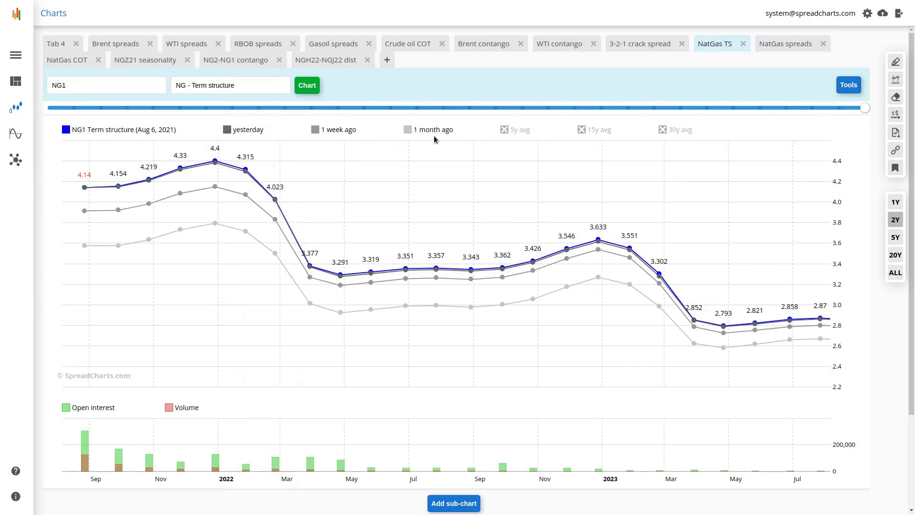
Examine the NatGas COT chart, checking the COT data types offered for its sub-chart and viewing it over 5 and 2 years
left_click(799, 39)
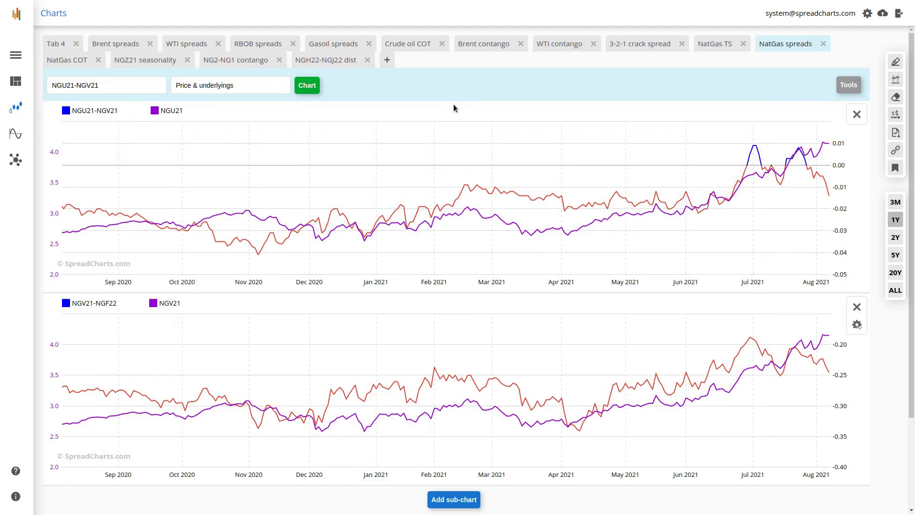
left_click(71, 67)
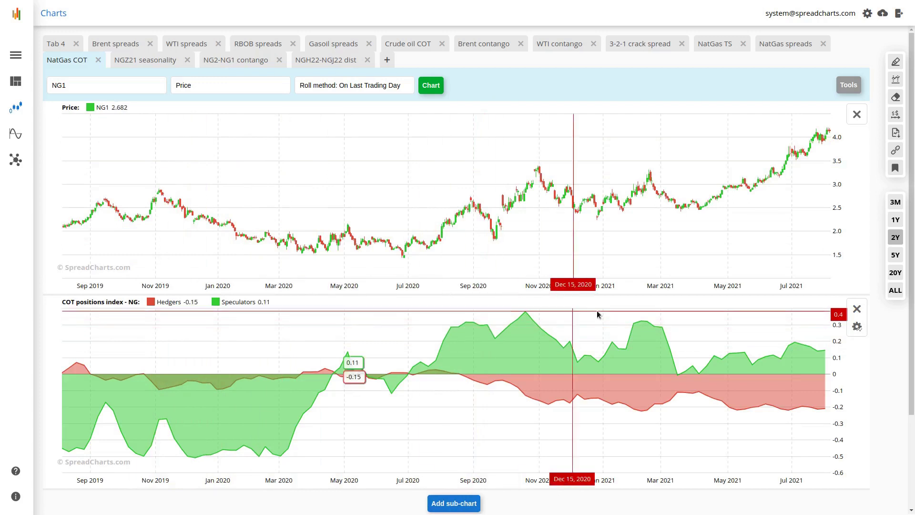
left_click(857, 326)
left_click(491, 268)
left_click(450, 309)
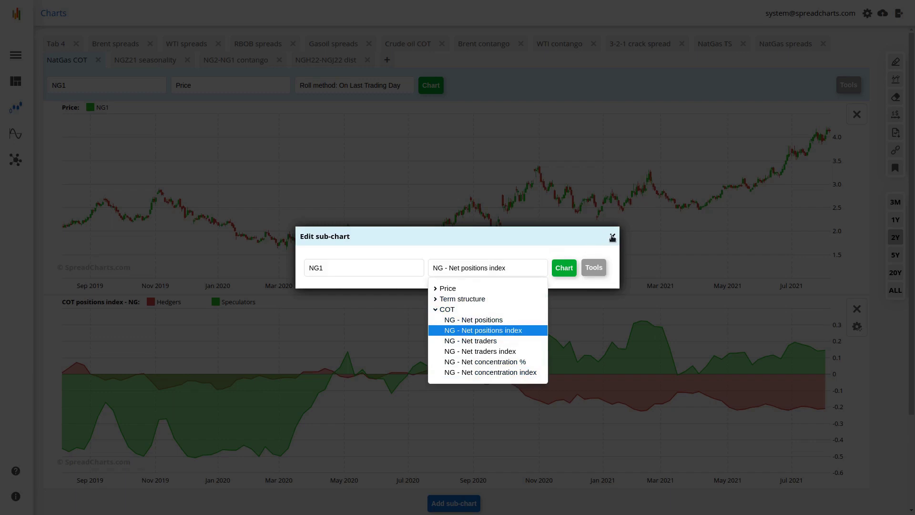
left_click(612, 237)
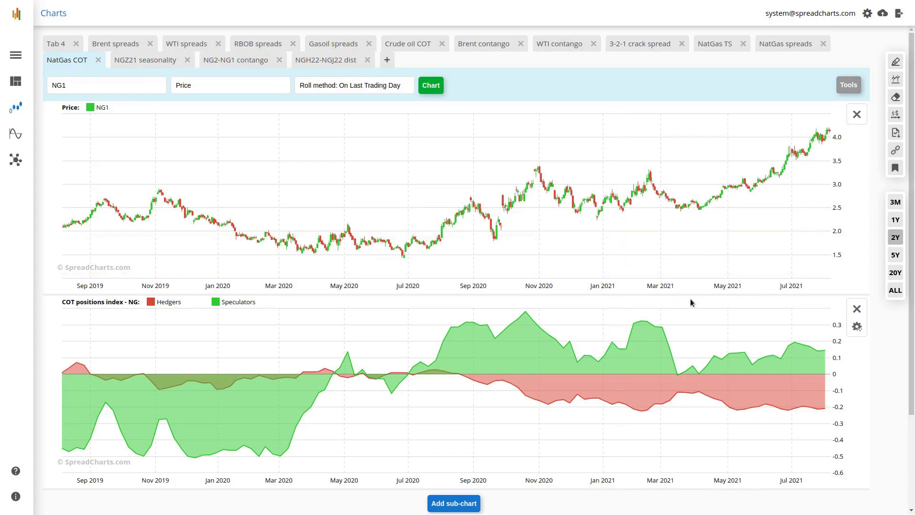
left_click(890, 258)
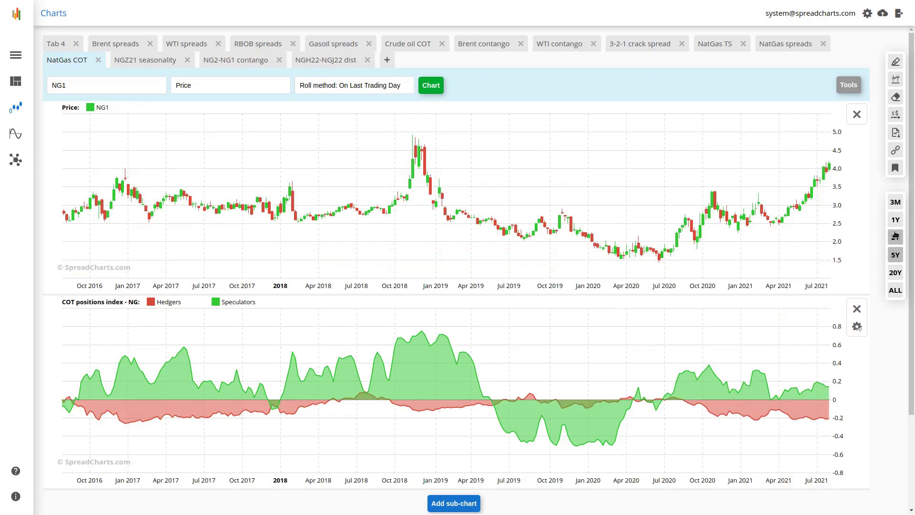
left_click(895, 235)
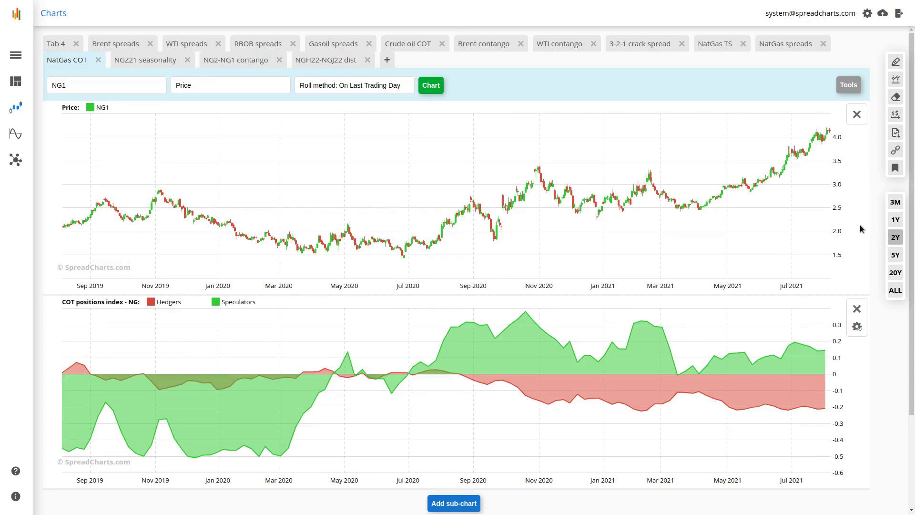
Compare the NGZ21 seasonality charts with the NatGas TS term structure
left_click(155, 64)
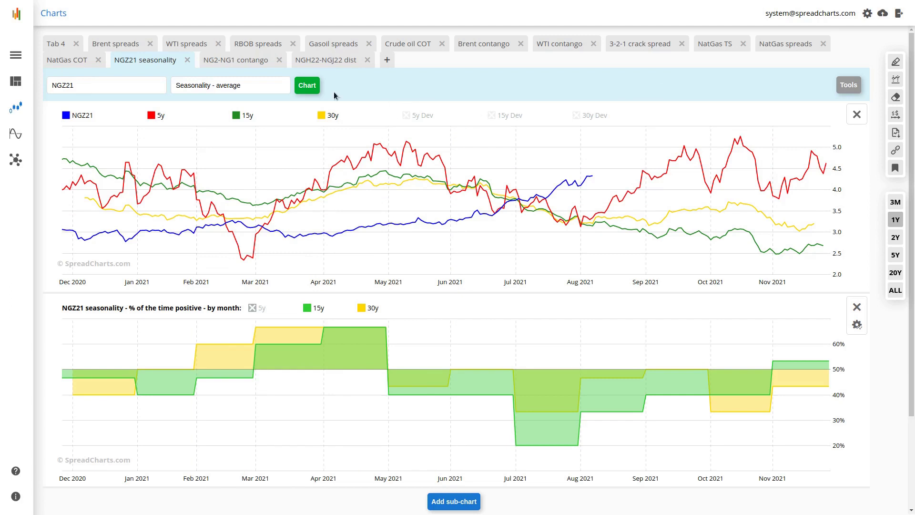
left_click(710, 54)
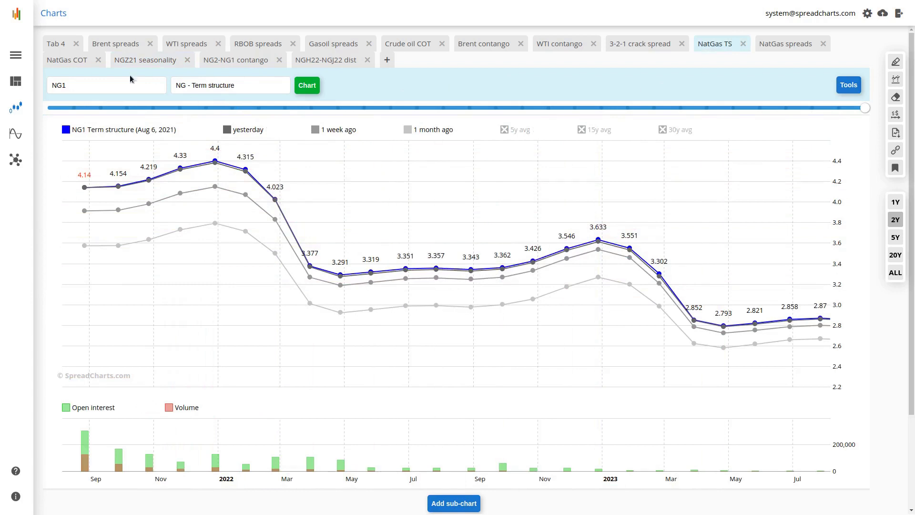
left_click(130, 58)
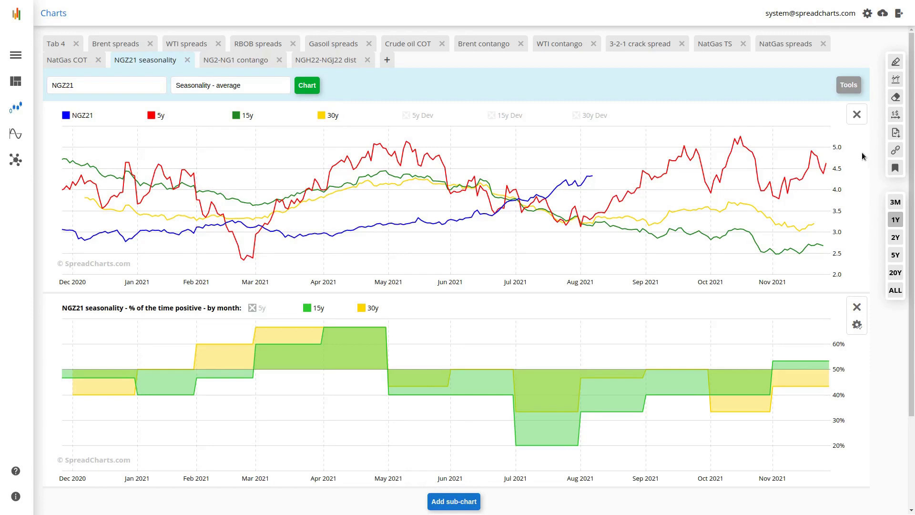
Examine the NGH22-NGJ22 histogram over 5 and 2 years, consulting the NatGas spreads charts for comparison
left_click(331, 61)
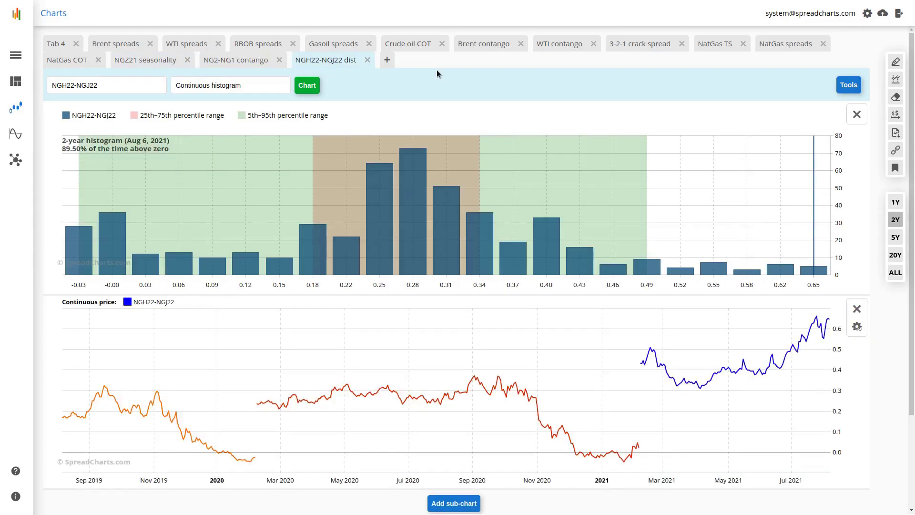
left_click(797, 48)
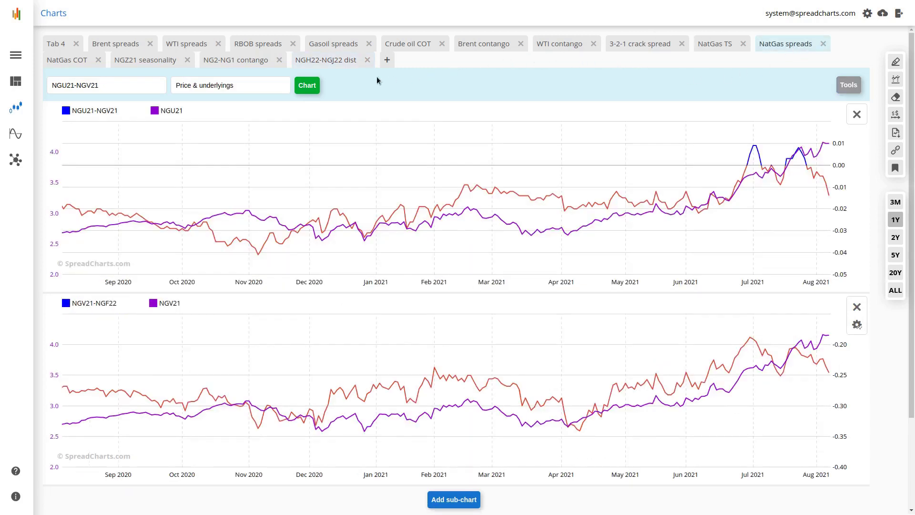
left_click(326, 68)
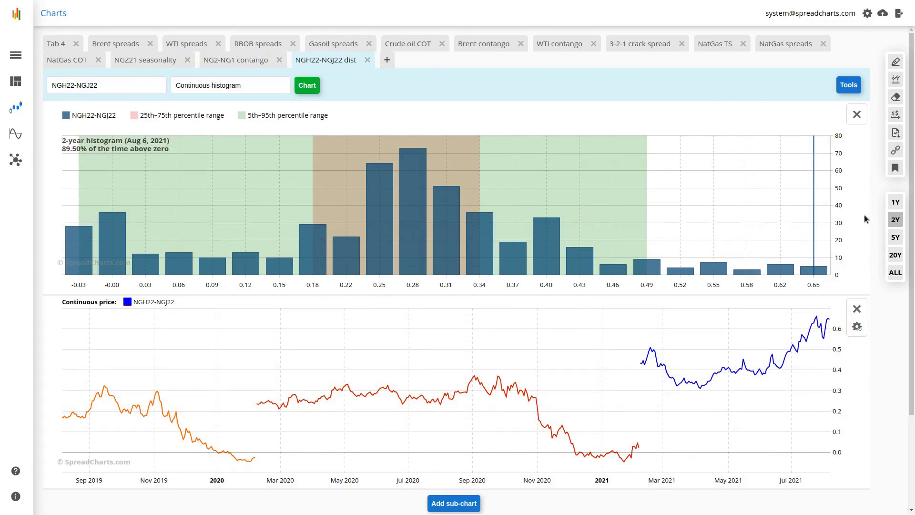
left_click(895, 238)
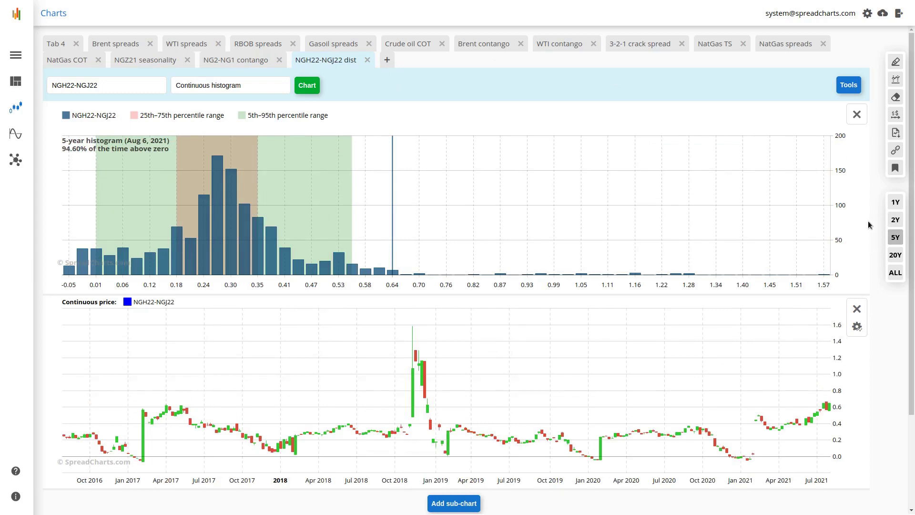
left_click(895, 219)
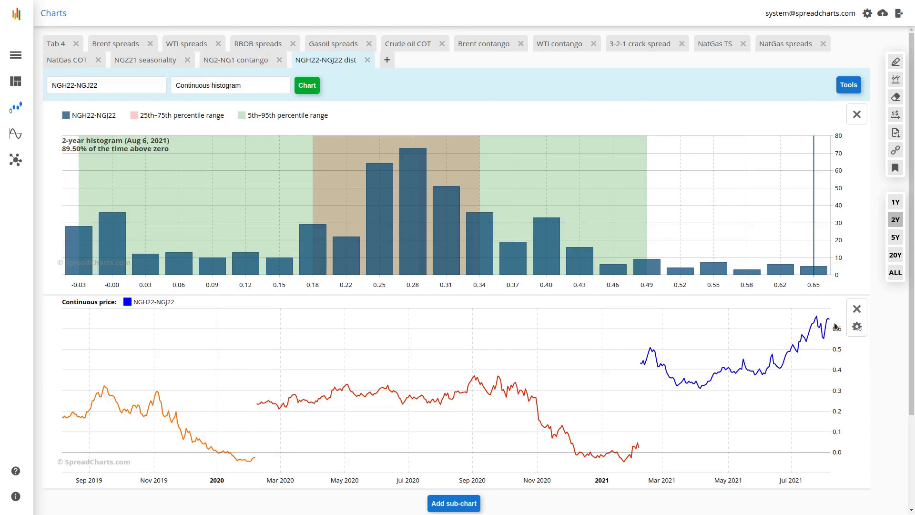
Check the NG2-NG1 contango histogram and price chart against the NatGas TS term structure
left_click(246, 67)
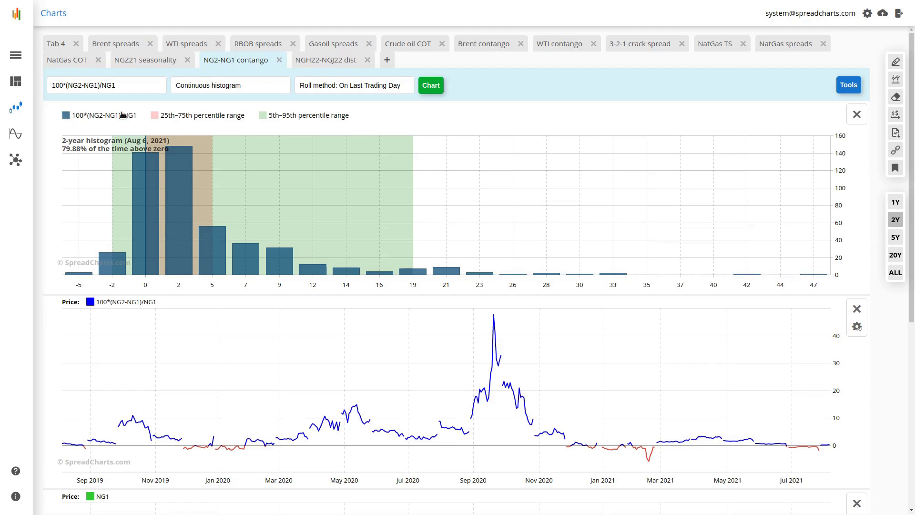
left_click(722, 44)
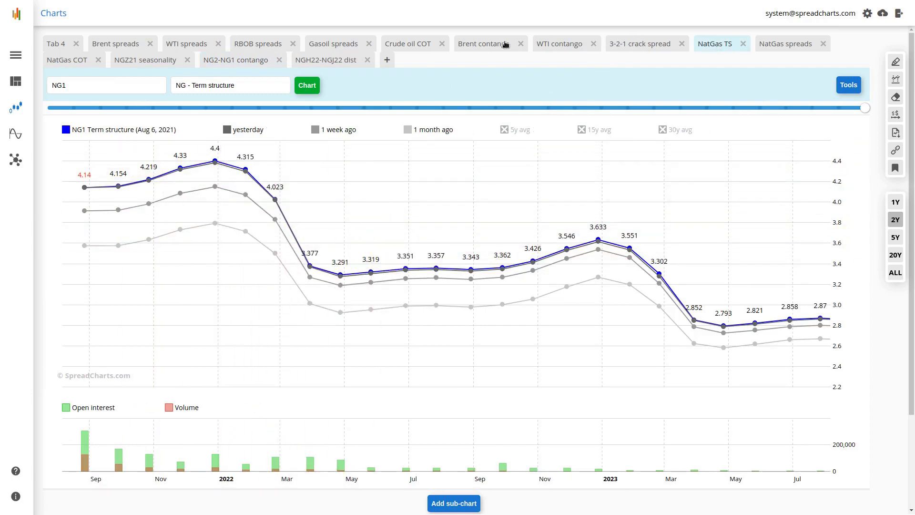
Examine the NG2-NG1 contango histogram with its contango and NG1 price charts over 2 and 5 years
left_click(229, 61)
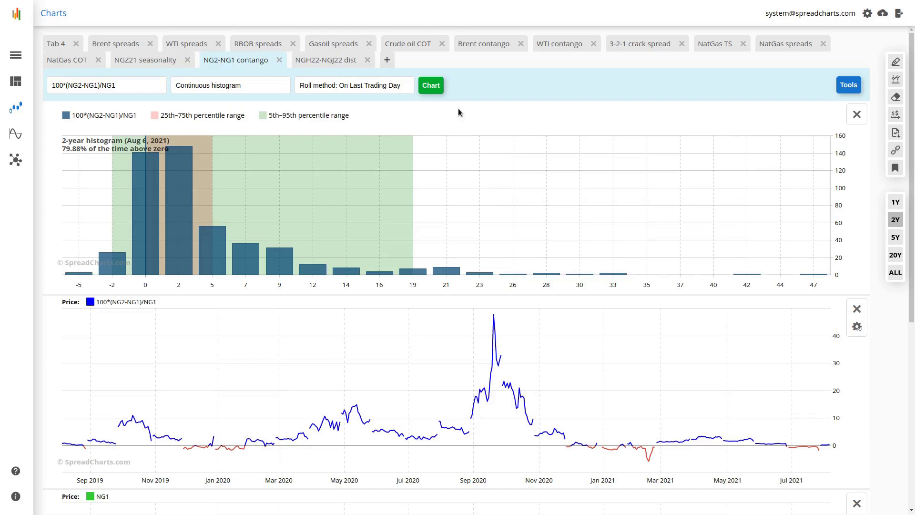
scroll(495, 311, "down", 3)
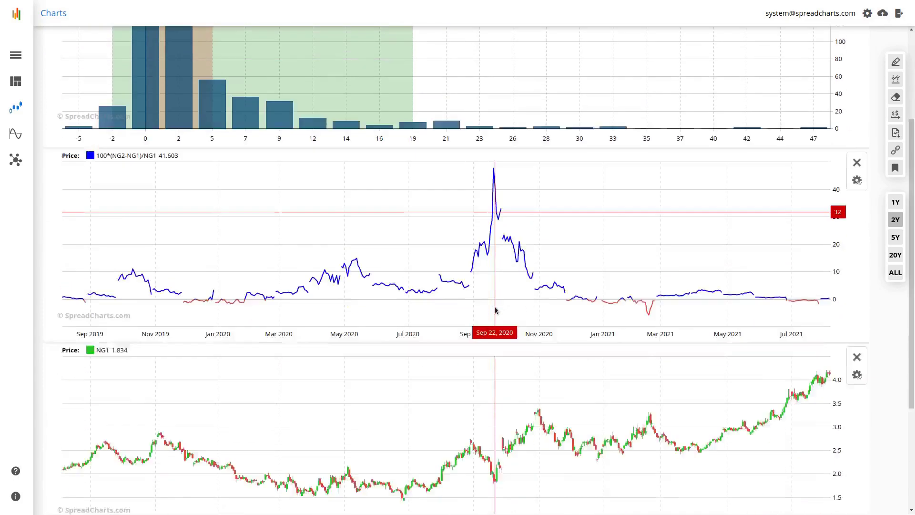
scroll(495, 310, "down", 2)
left_click(894, 238)
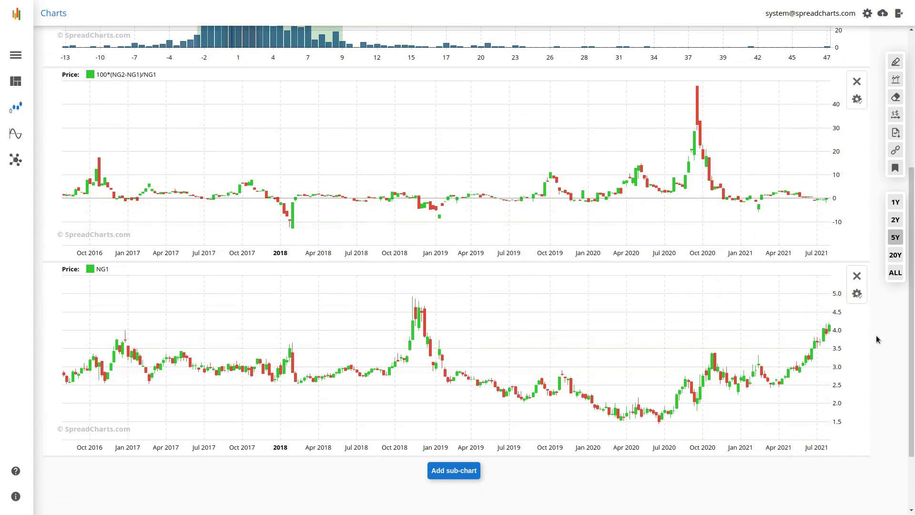
scroll(810, 329, "up", 5)
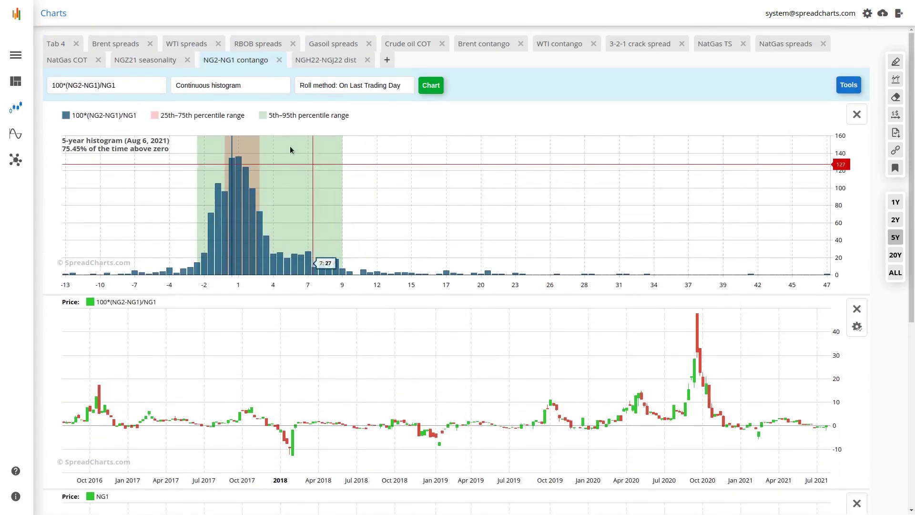
Filter the dashboard watchlist by the Grains tag instead of Energy
left_click(16, 82)
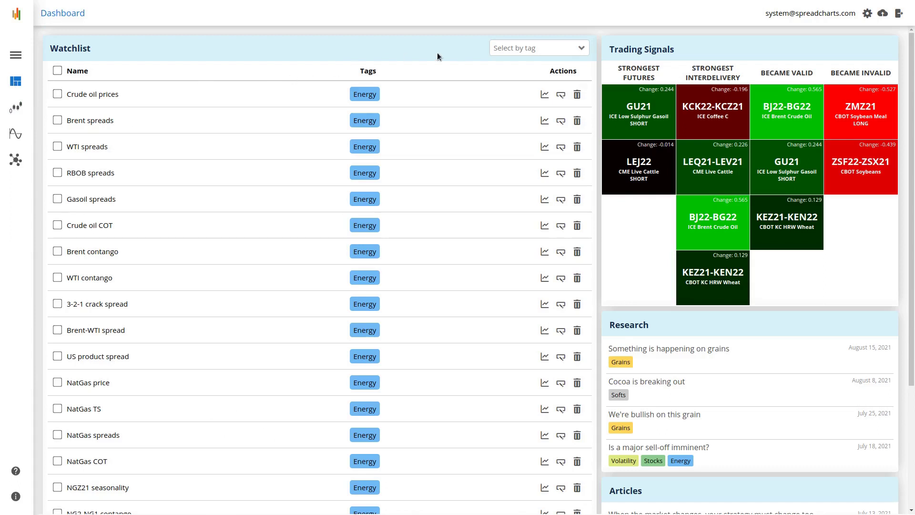
left_click(533, 53)
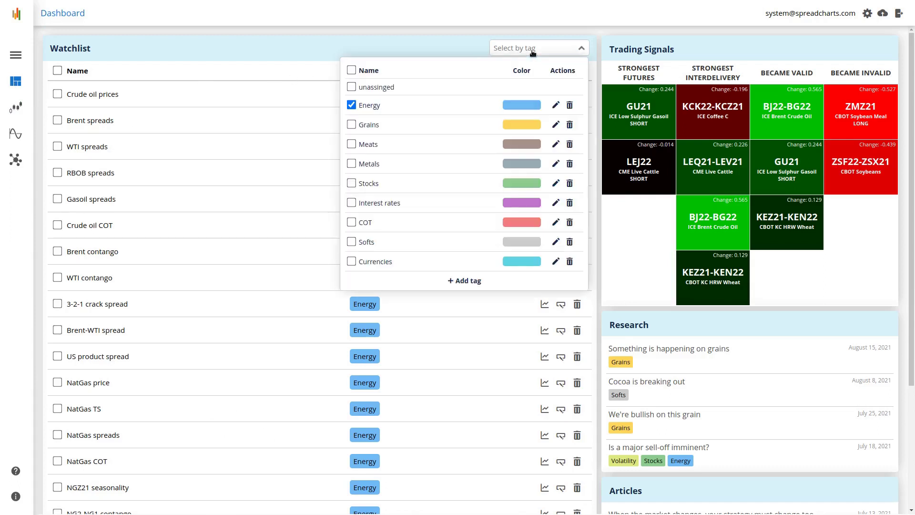
left_click(368, 105)
left_click(363, 125)
left_click(277, 62)
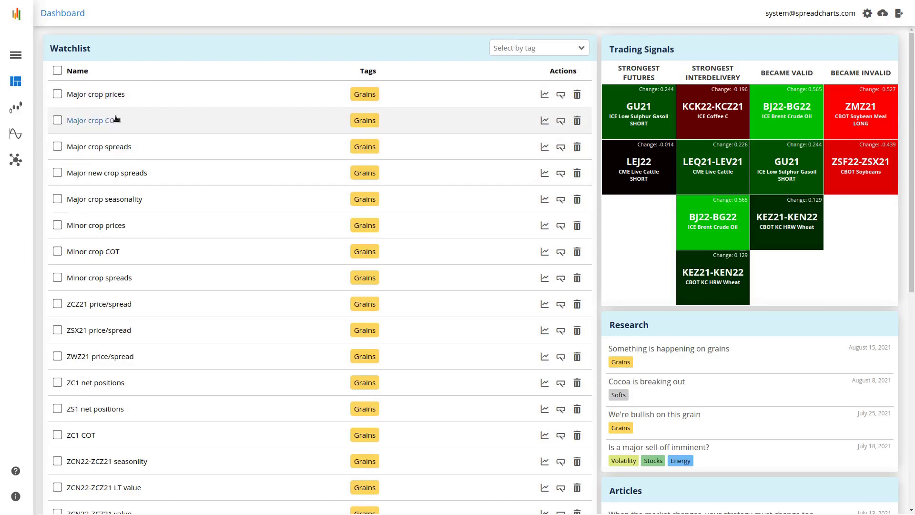
Open the Major crop prices, Major crop COT, Major crop spreads and Major crop seasonality charts together from the watchlist
left_click(57, 95)
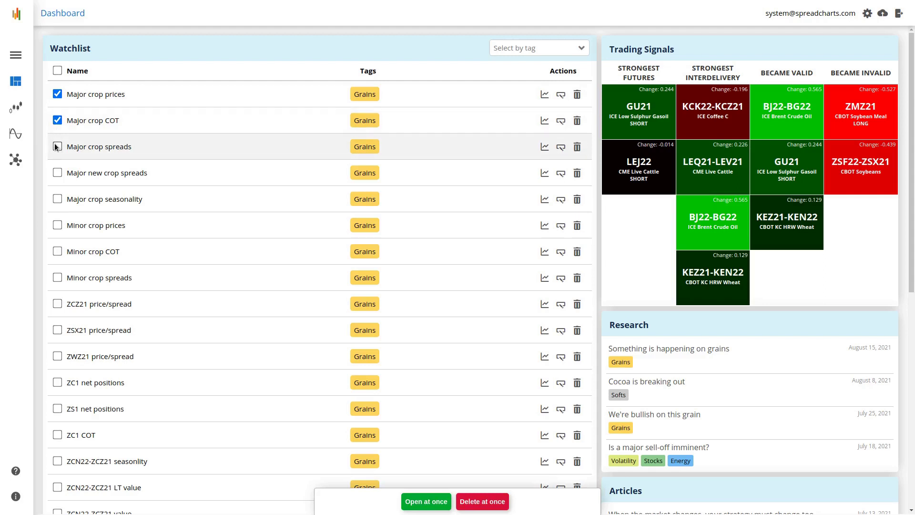
left_click(57, 147)
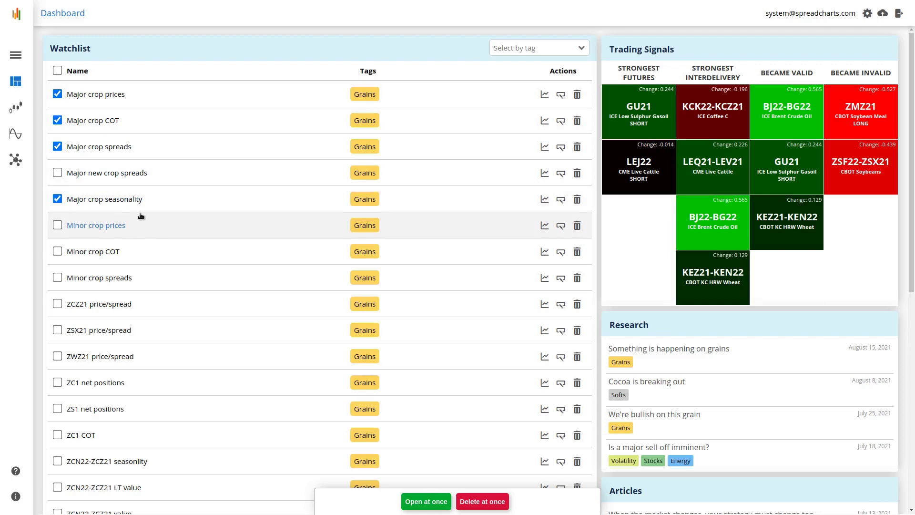
left_click(406, 499)
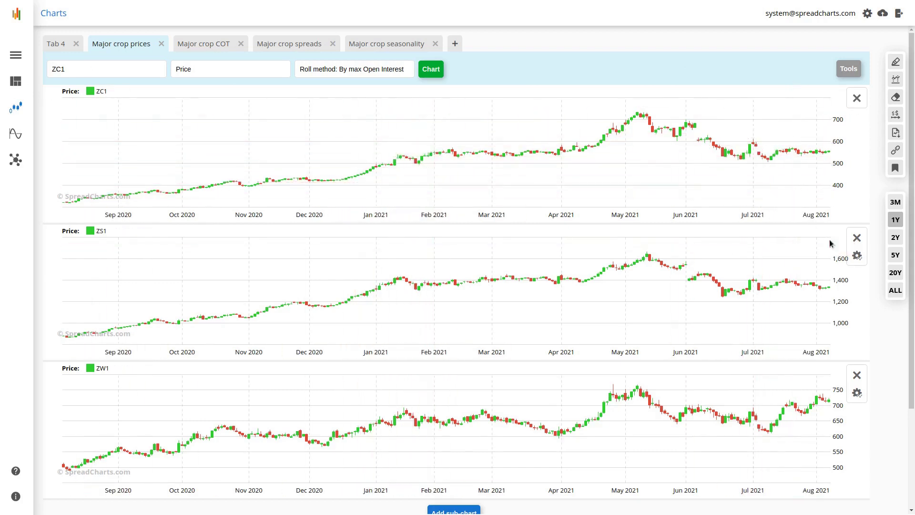
View the major crop prices over 5 years and 1 year, and examine the major crop COT and spreads charts
left_click(895, 255)
left_click(895, 220)
left_click(215, 44)
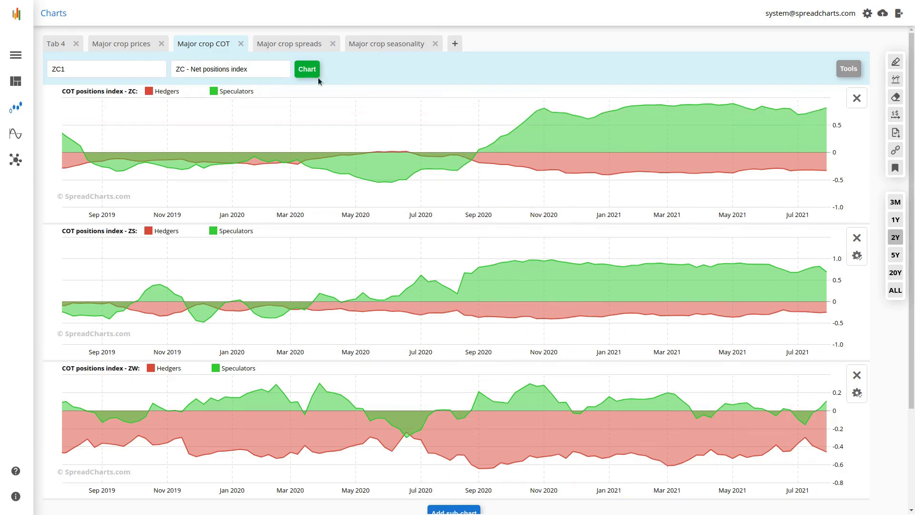
left_click(291, 46)
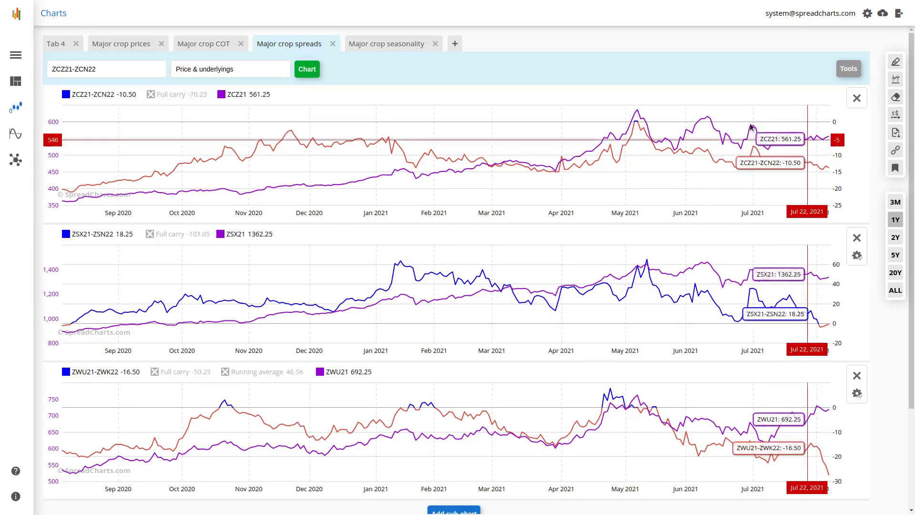
Examine the major crop seasonality averages for ZCZ21, ZSX21 and ZWZ21
left_click(392, 43)
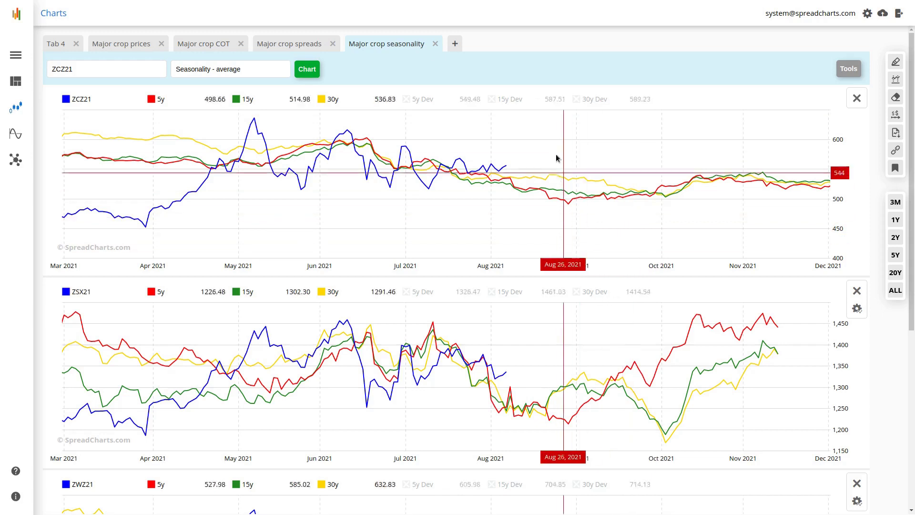
scroll(567, 270, "down", 4)
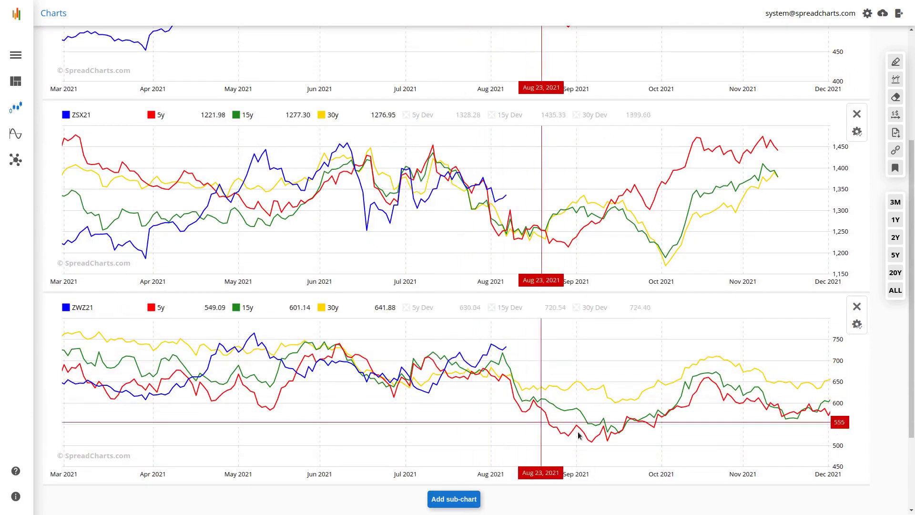
scroll(581, 251, "up", 4)
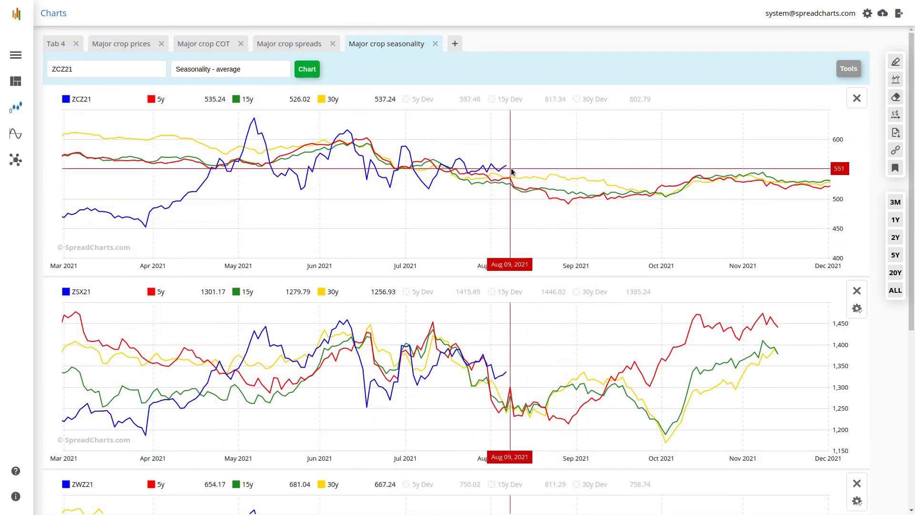
scroll(511, 172, "down", 2)
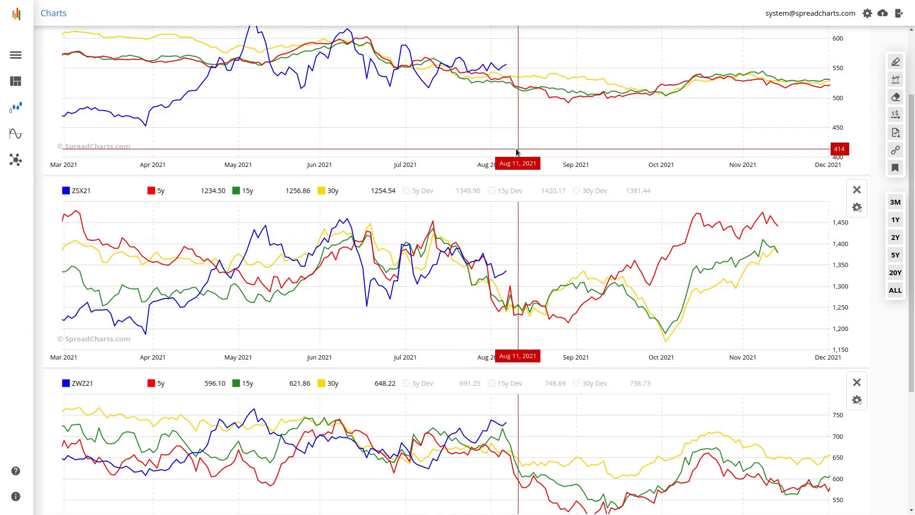
scroll(516, 152, "up", 2)
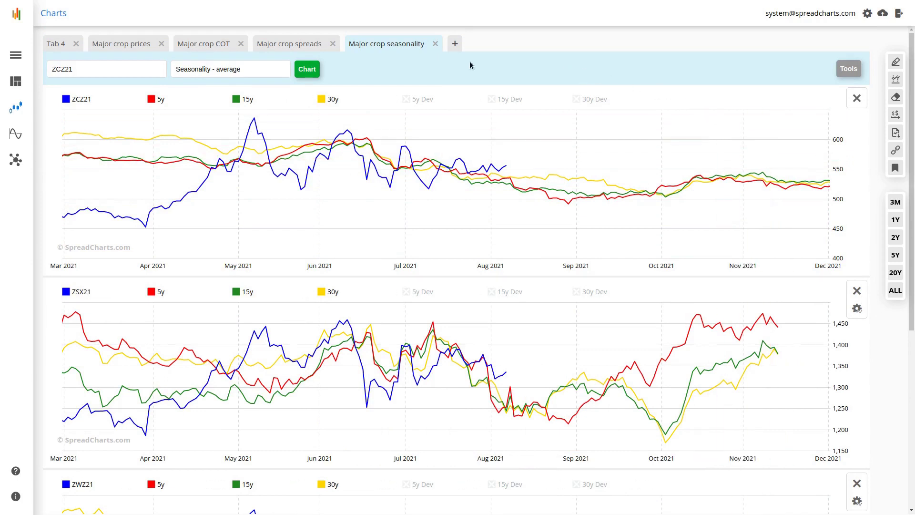
Open the ZC1/ZS1, ZC1/ZW1 and ZS1/ZW1 charts together from the watchlist and view each ratio's histogram
left_click(15, 81)
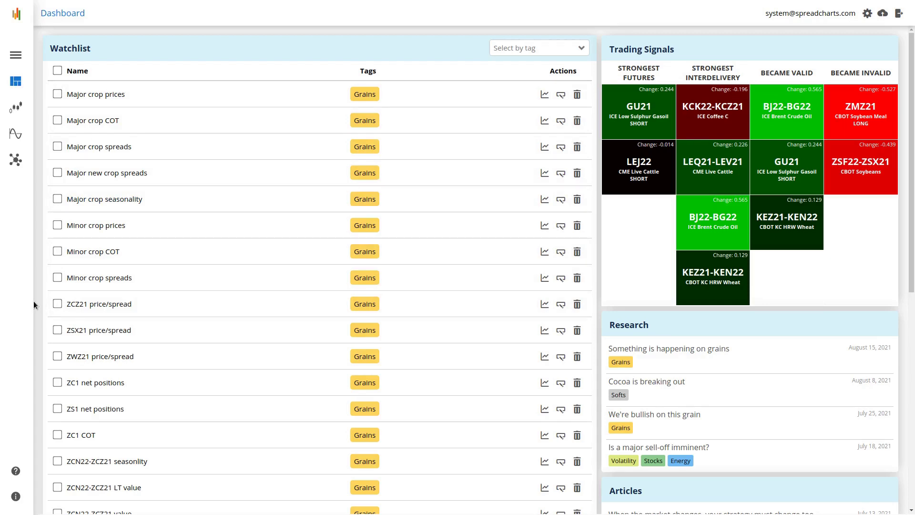
scroll(138, 244, "down", 5)
scroll(168, 223, "down", 3)
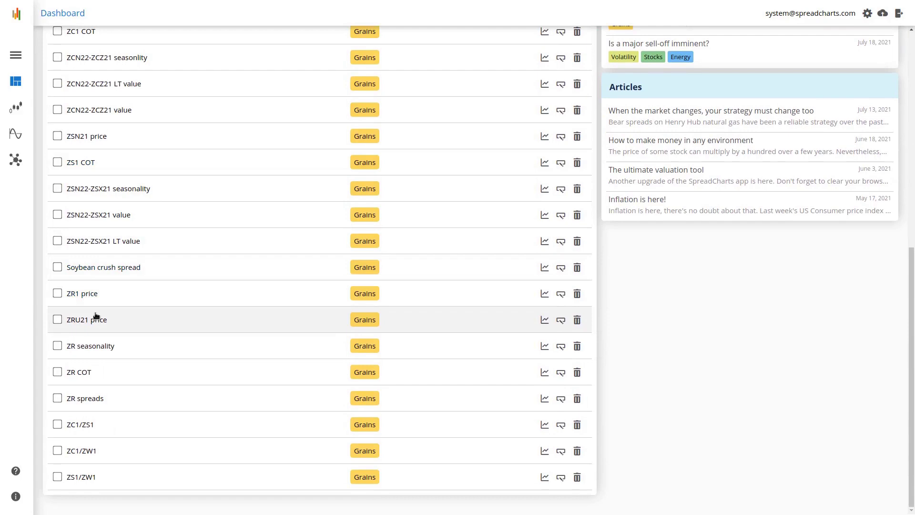
left_click(57, 424)
left_click(57, 449)
left_click(58, 477)
left_click(429, 504)
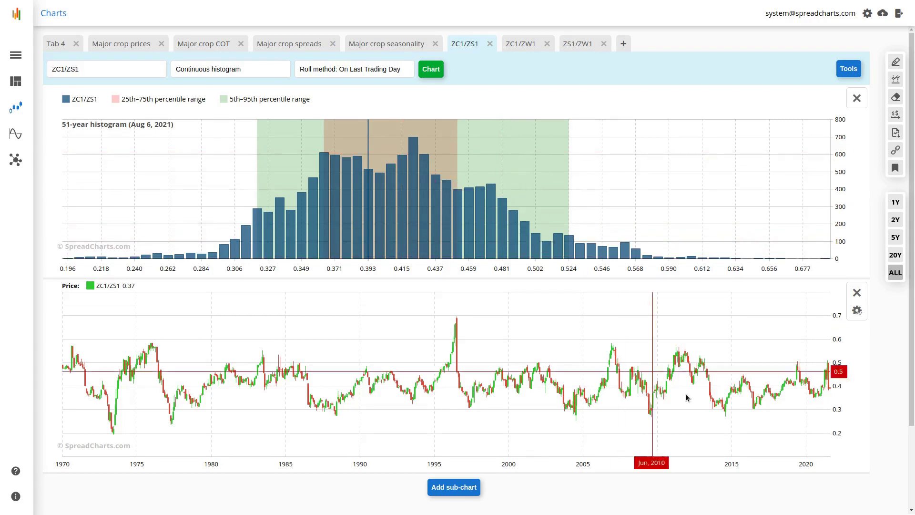
left_click(522, 48)
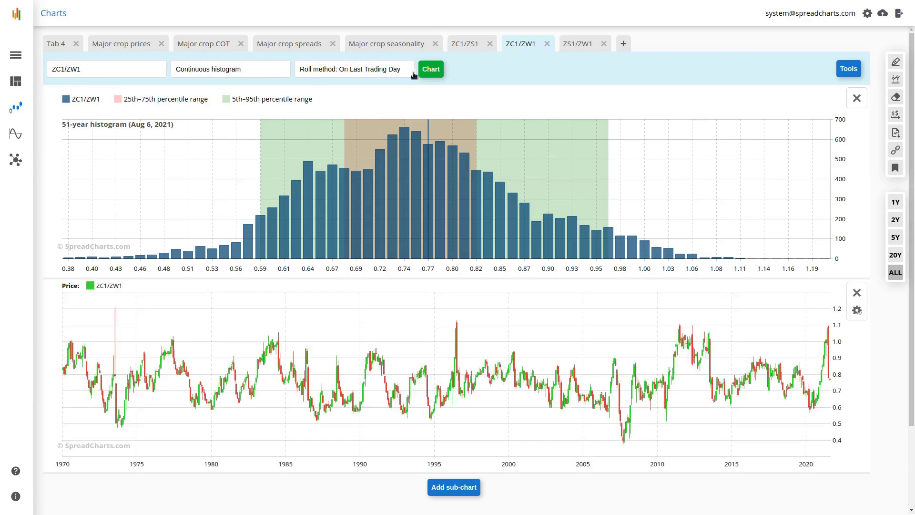
left_click(576, 46)
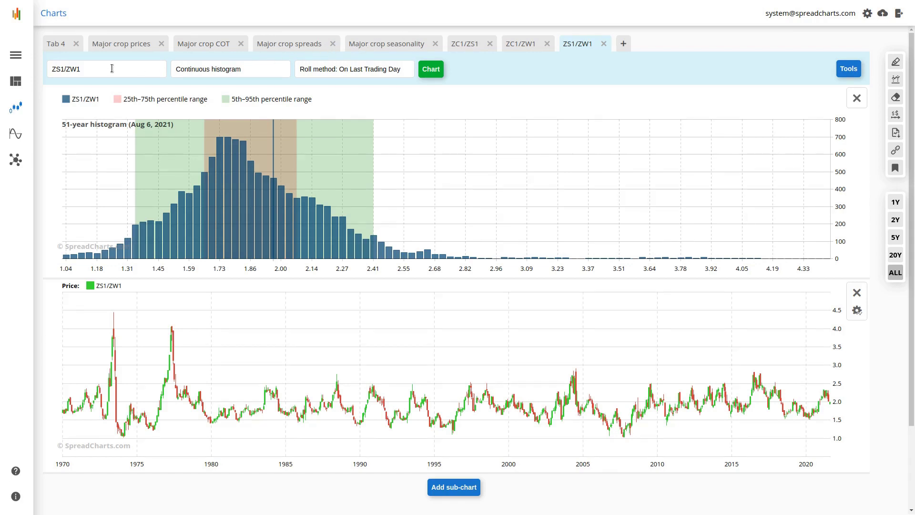
Open the ZCZ21 price/spread and ZSX21 price/spread charts together from the watchlist and view both
left_click(25, 85)
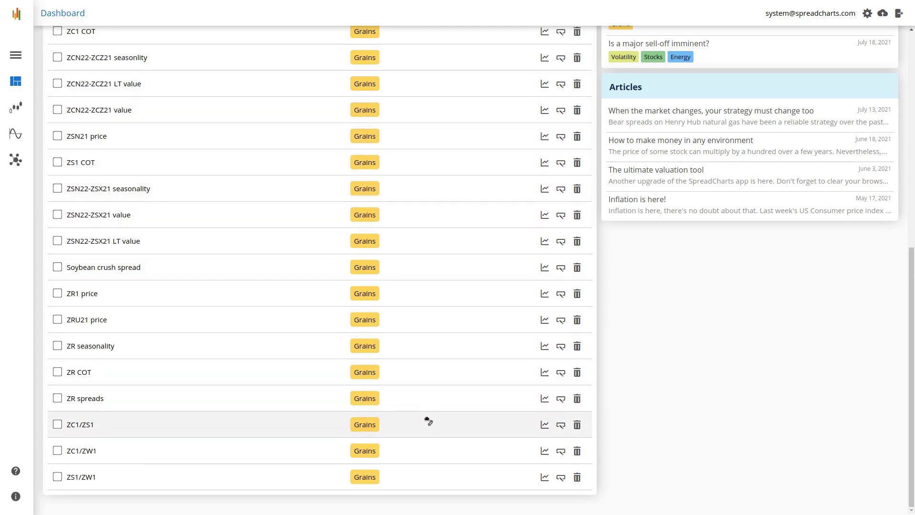
scroll(370, 388, "up", 8)
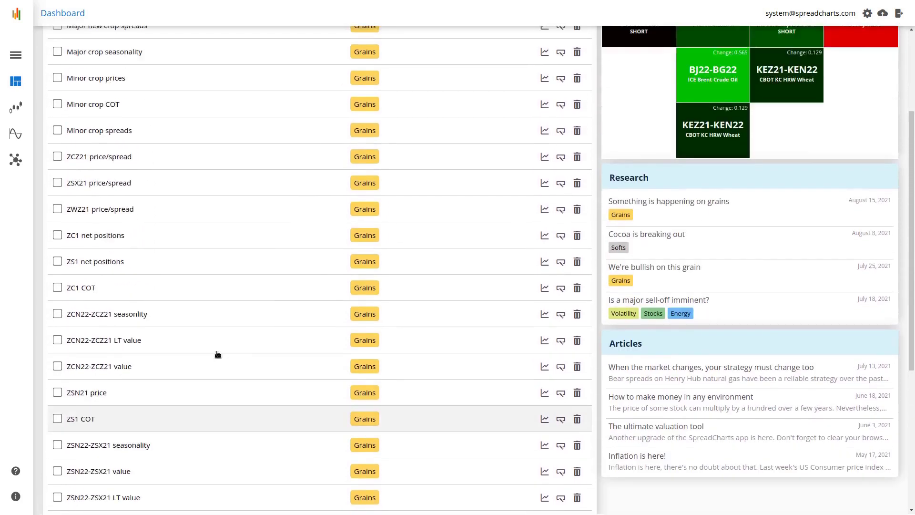
scroll(214, 342, "down", 1)
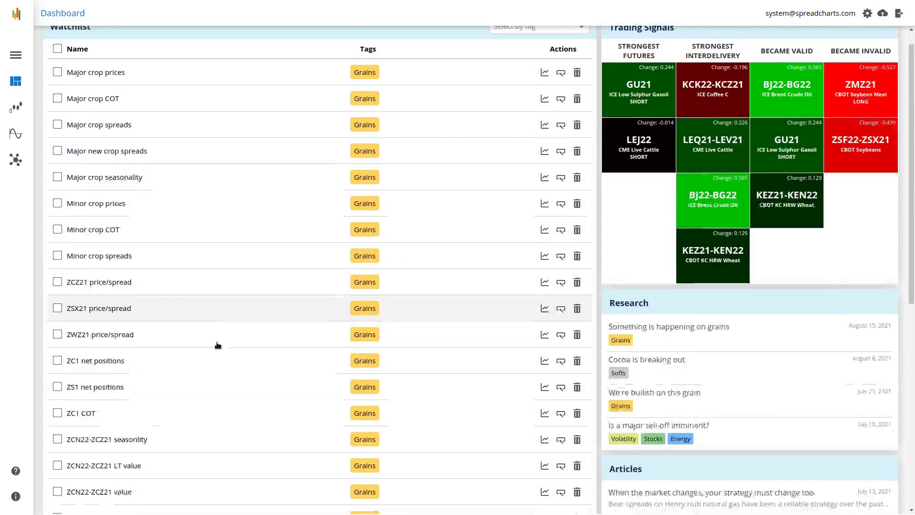
left_click(57, 253)
left_click(57, 279)
left_click(424, 501)
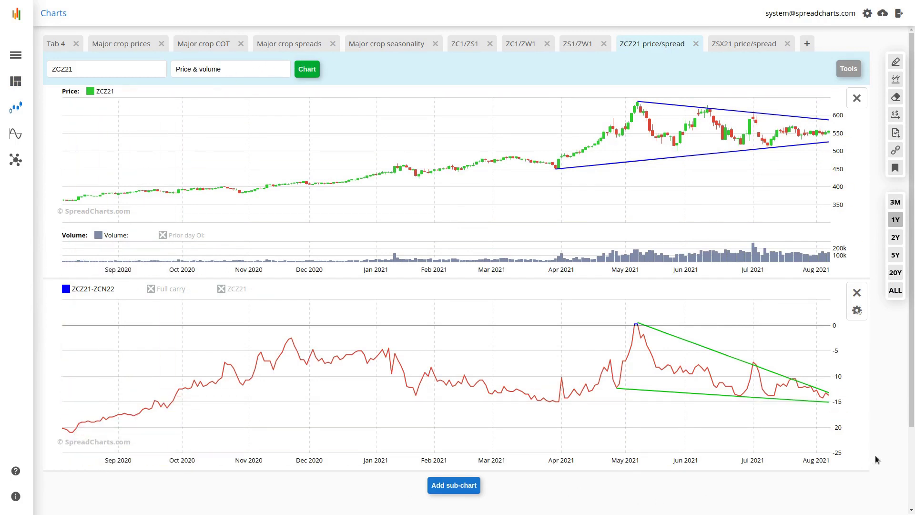
left_click(751, 38)
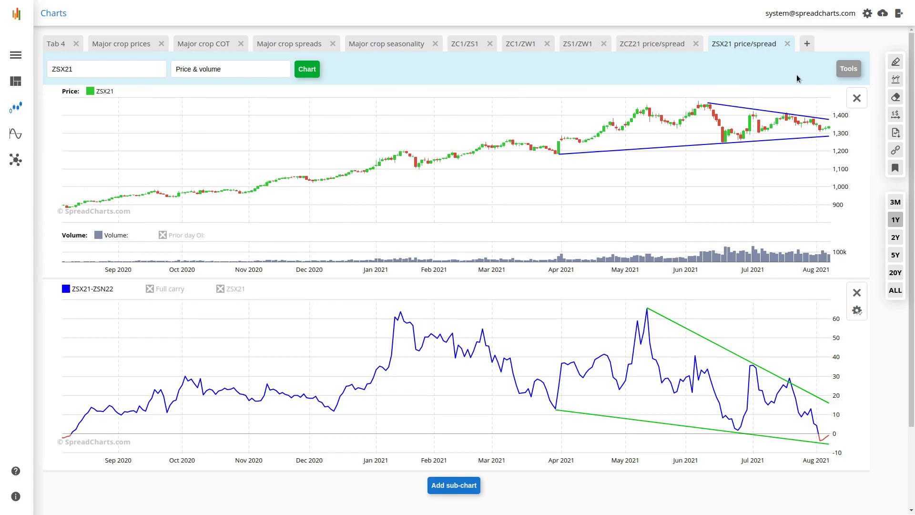
Open the ZSN21 price, ZS1 COT, and ZSN22-ZSX21 seasonality, value and LT value charts together from the watchlist
left_click(17, 82)
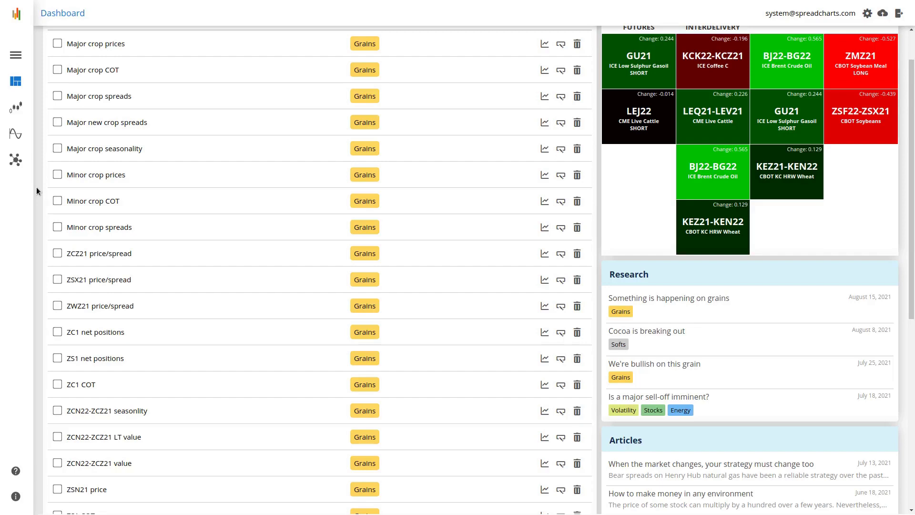
scroll(37, 187, "down", 4)
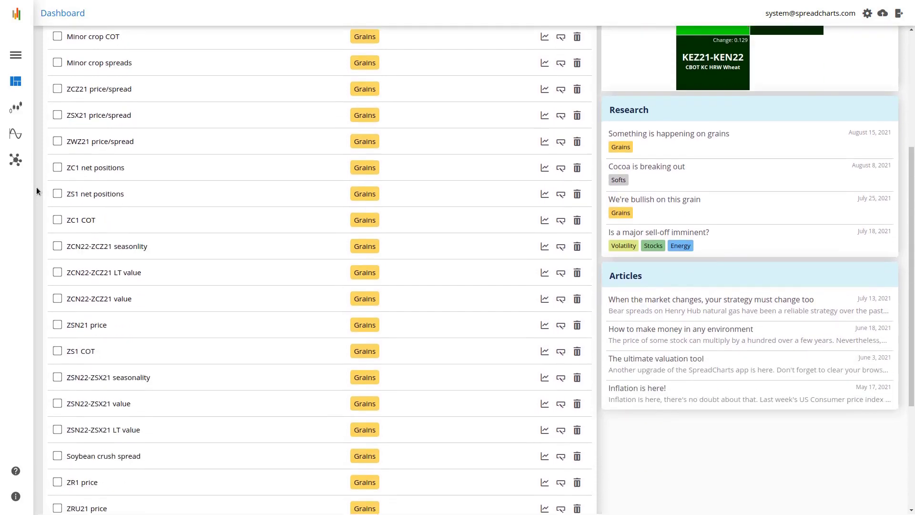
scroll(37, 190, "down", 4)
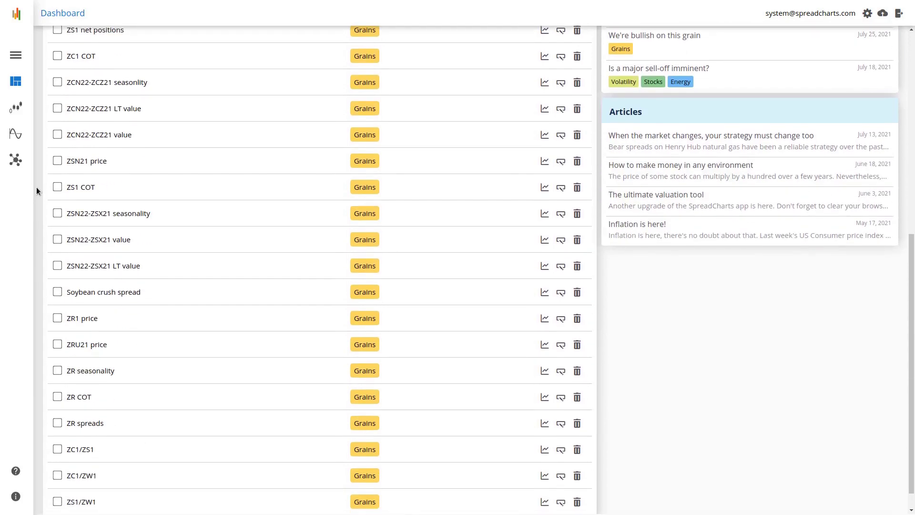
scroll(36, 191, "down", 1)
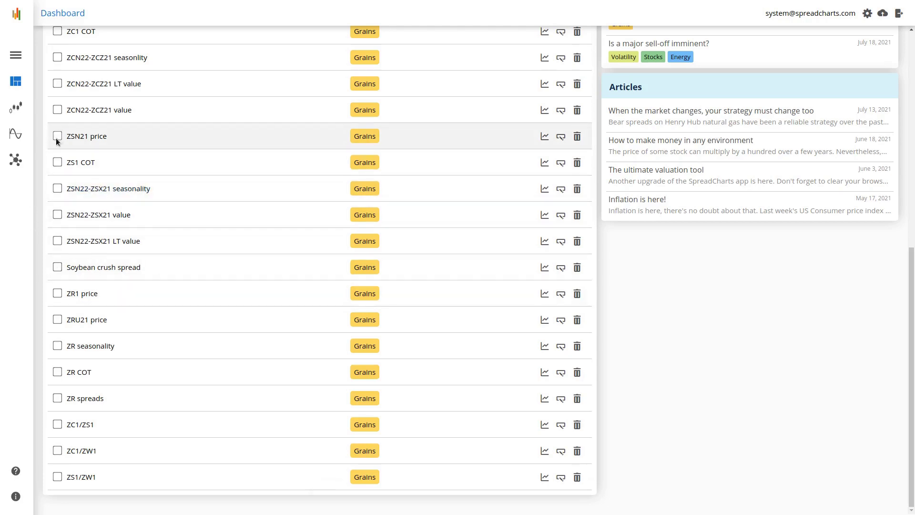
left_click(57, 137)
left_click(57, 162)
left_click(57, 189)
left_click(57, 215)
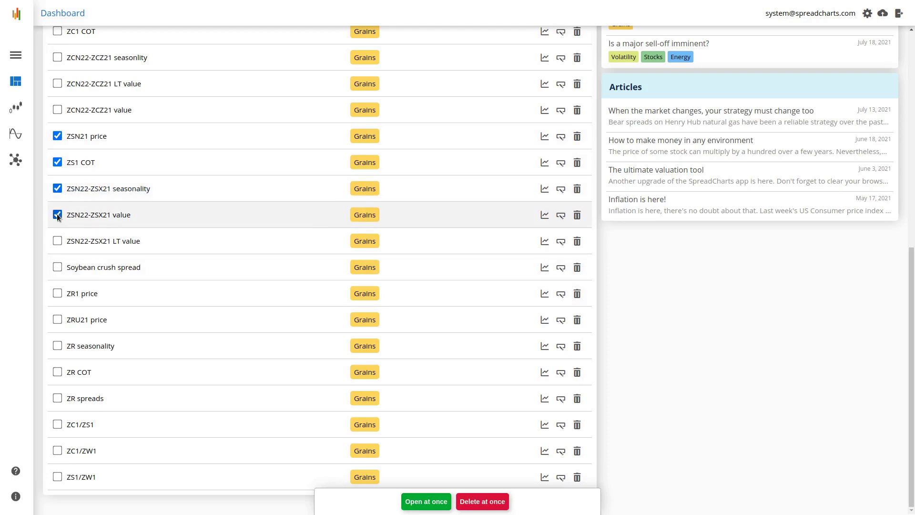
left_click(56, 240)
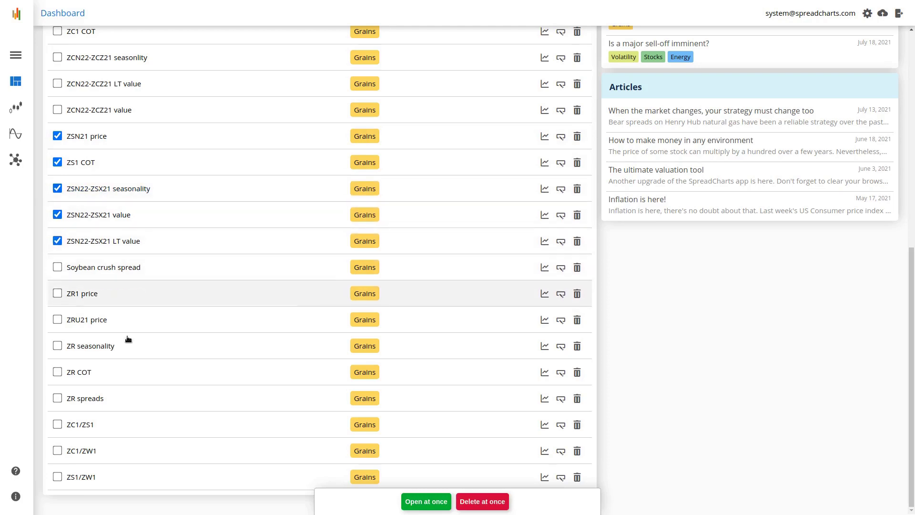
left_click(433, 502)
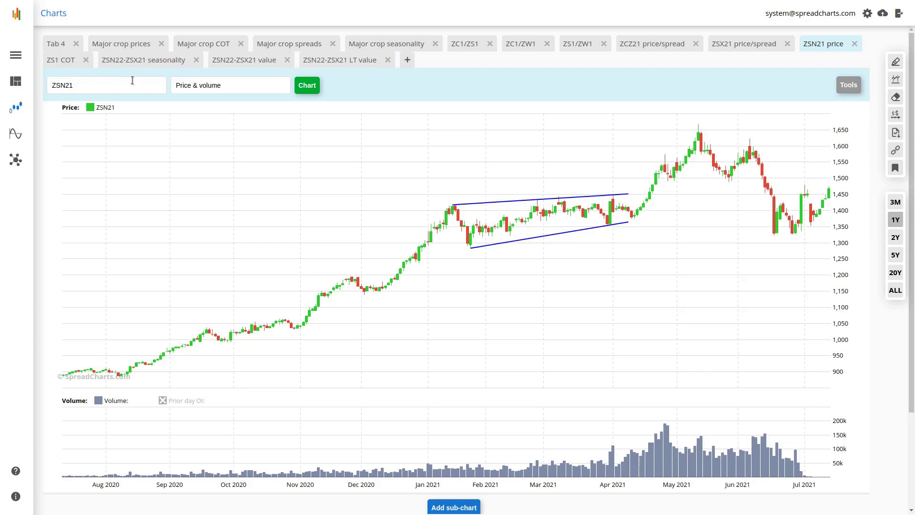
Replace the ZSN21 contract with ZSX21 in the price and volume chart and plot it
left_click(66, 85)
key("BackSpace")
type("X")
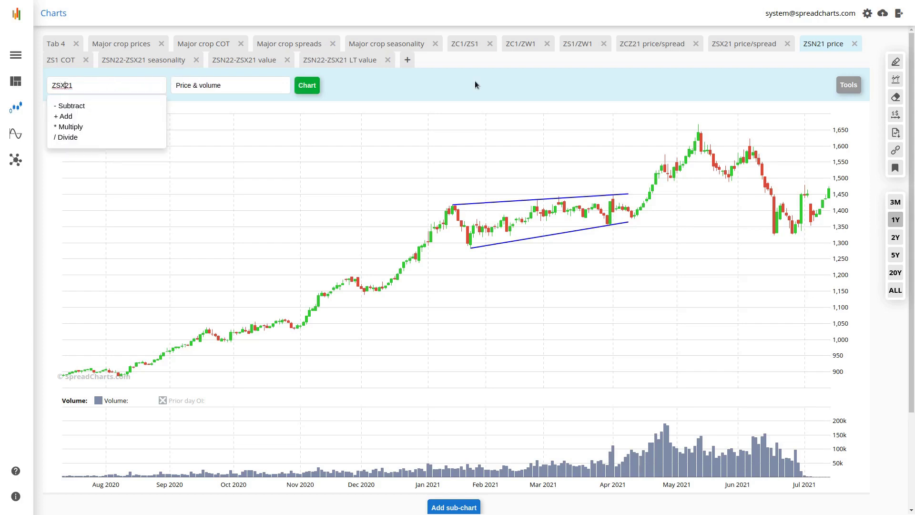
left_click(313, 86)
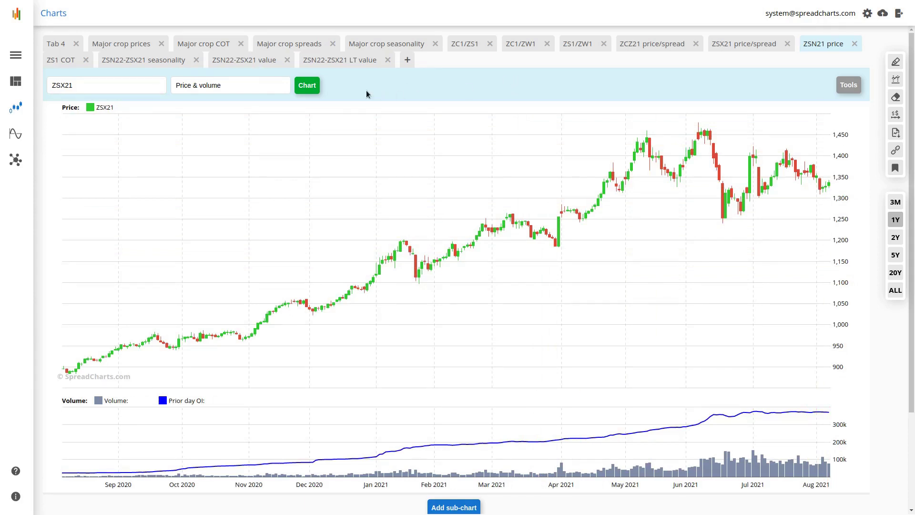
View the ZS1 COT chart and the ZSN22-ZSX21 average seasonality chart
left_click(60, 66)
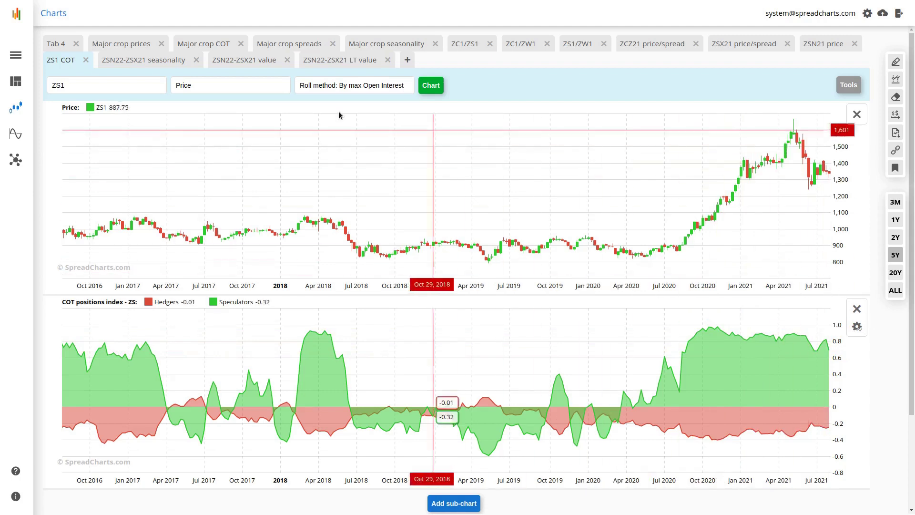
left_click(142, 63)
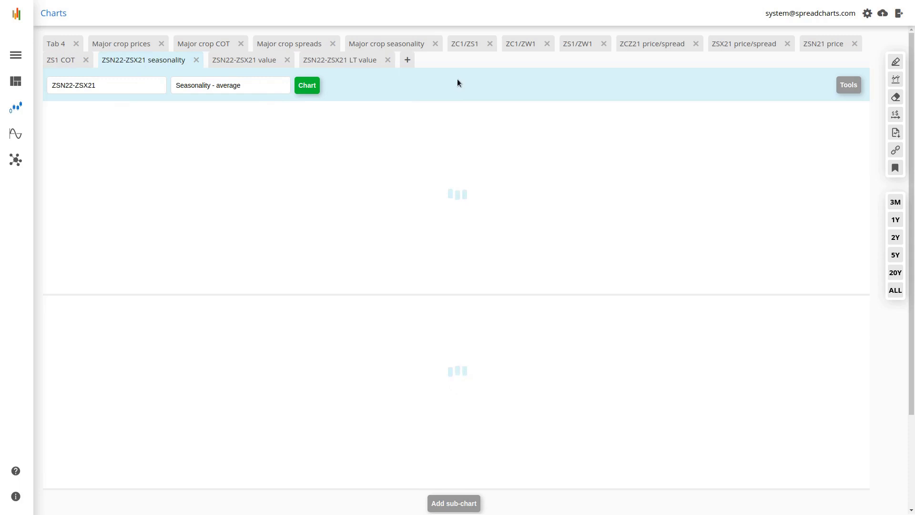
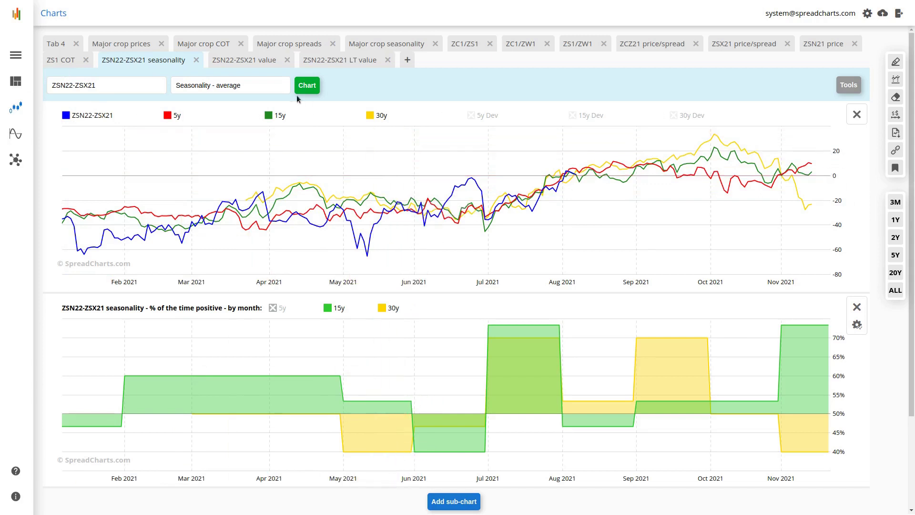
Hide the 100*(ZSN13-ZSX12)/ZSX12 series in the ZSN22-ZSX21 value chart and compare that chart with the LT value histogram
left_click(246, 62)
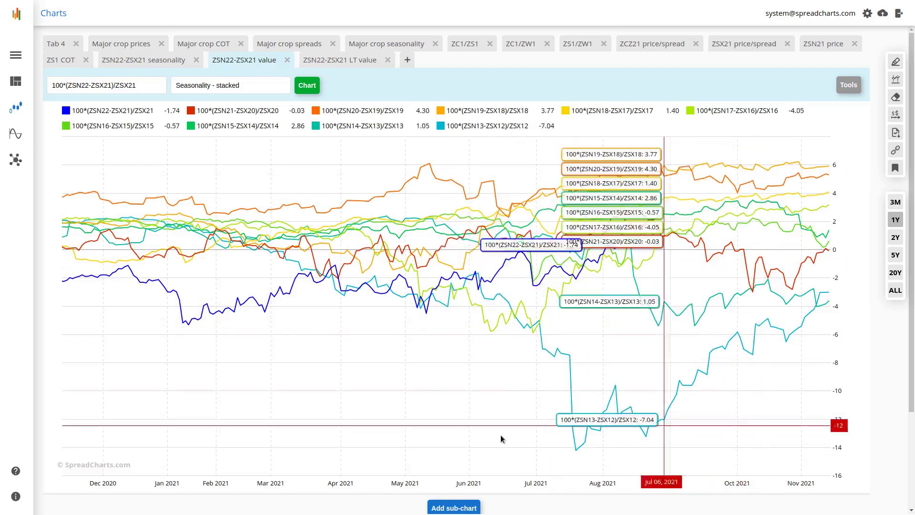
left_click(443, 128)
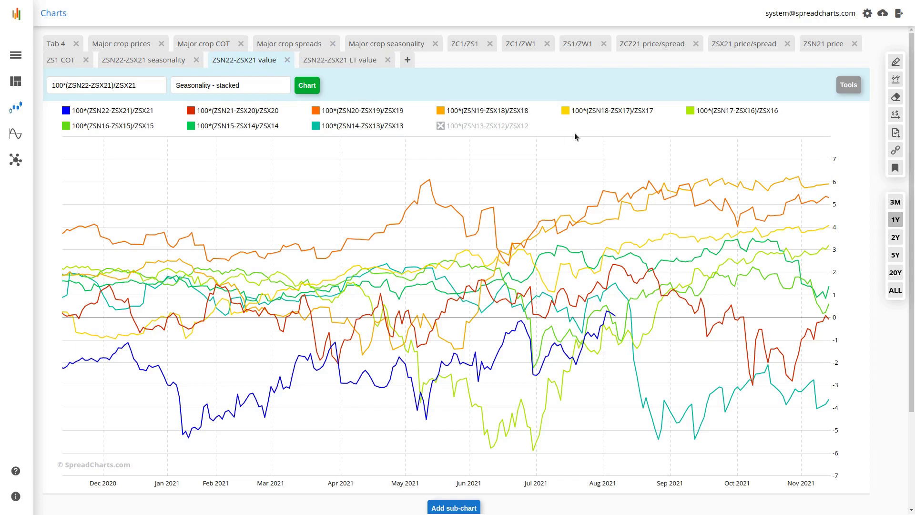
left_click(347, 60)
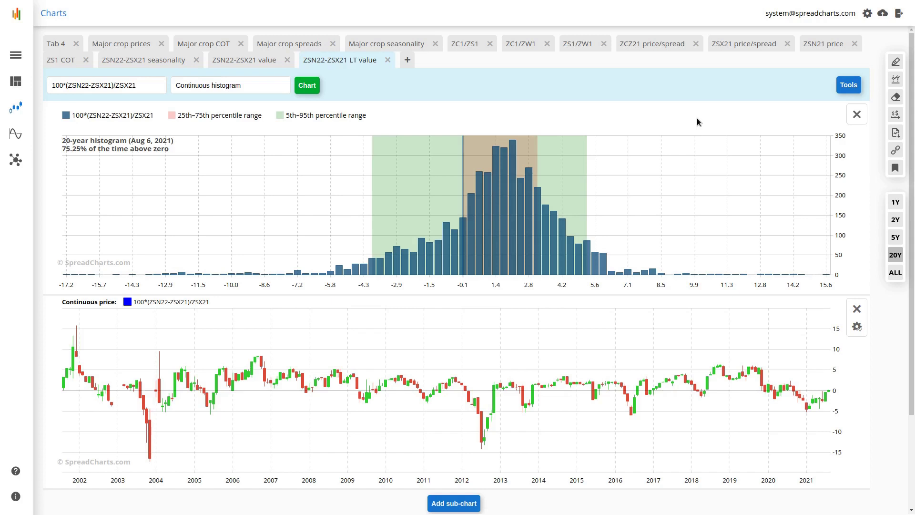
left_click(248, 61)
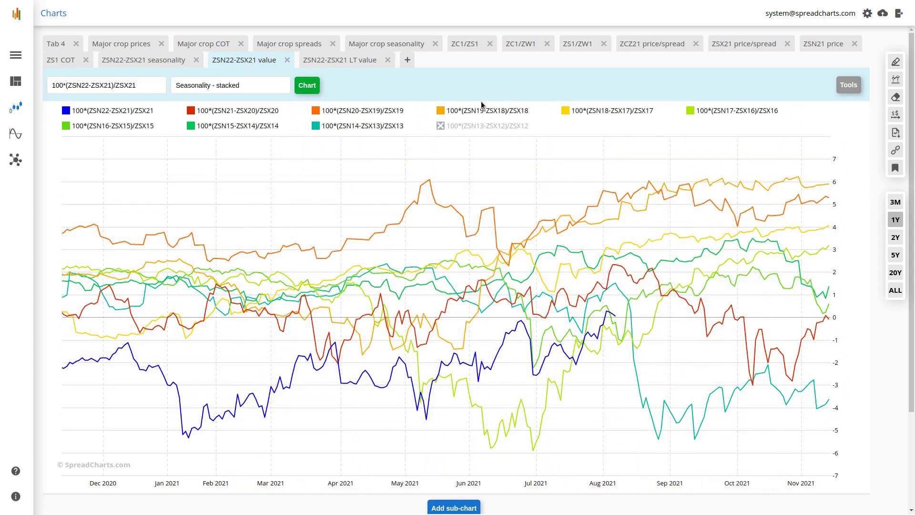
left_click(341, 60)
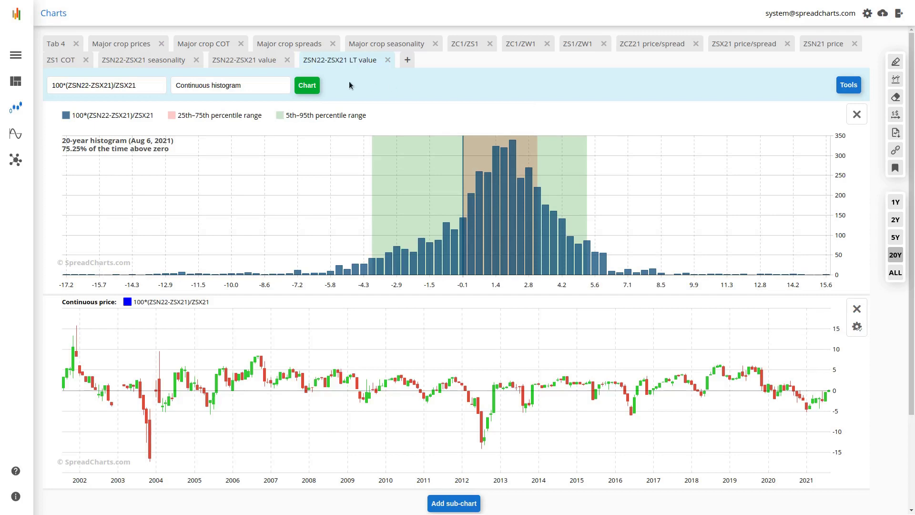
Return to the dashboard and filter the watchlist to show only the Meats tag instead of Grains
left_click(13, 85)
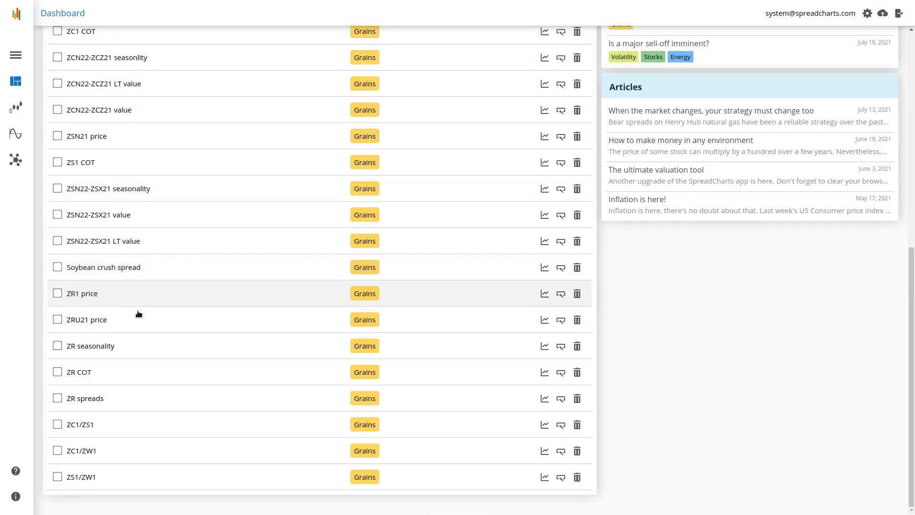
scroll(153, 311, "up", 7)
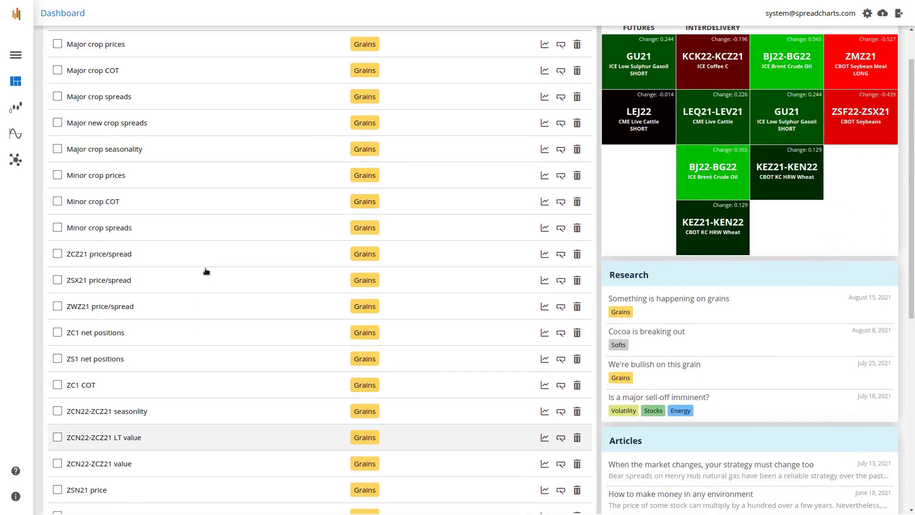
scroll(206, 271, "up", 1)
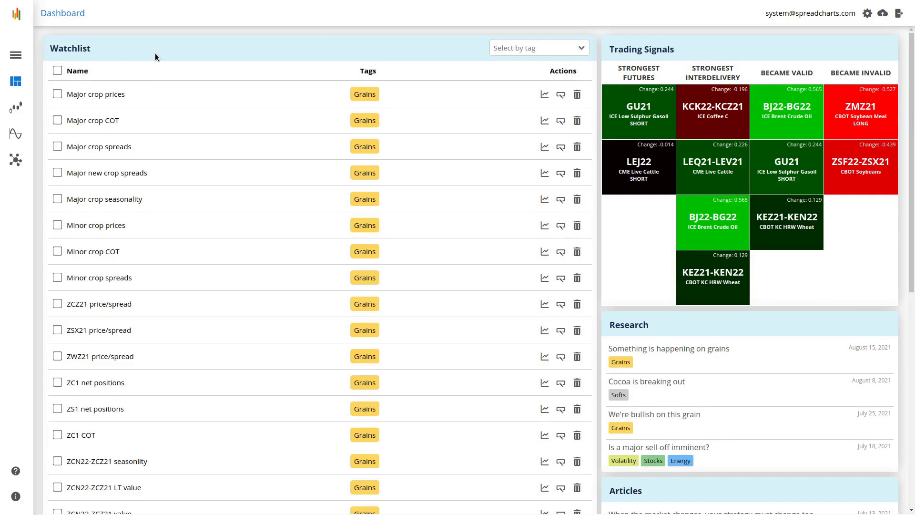
left_click(512, 47)
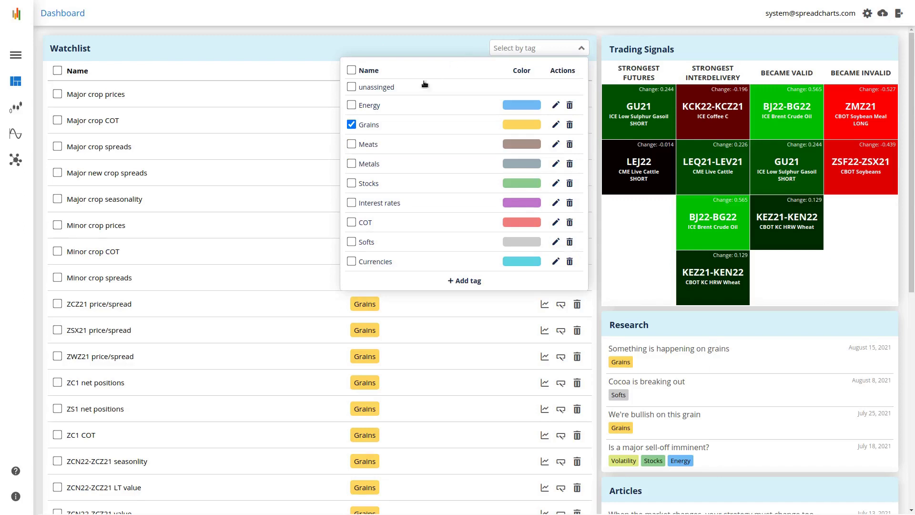
left_click(351, 144)
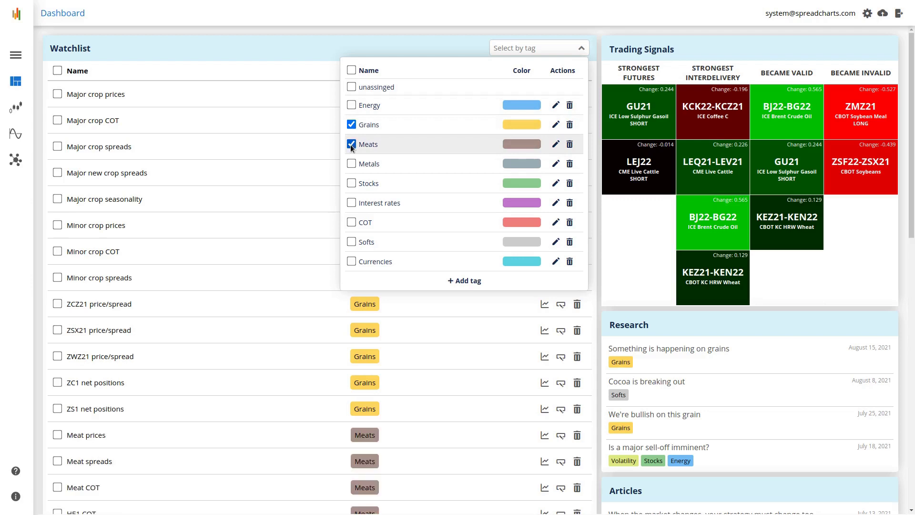
left_click(350, 124)
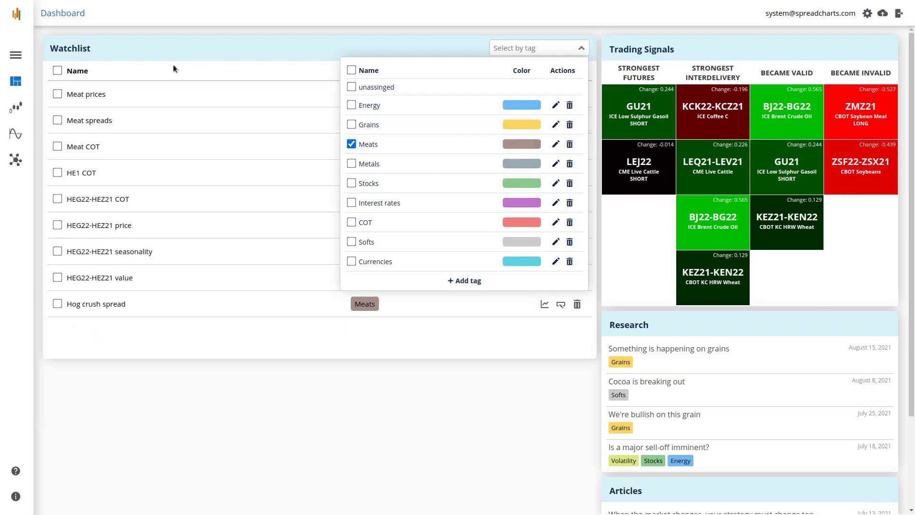
left_click(218, 36)
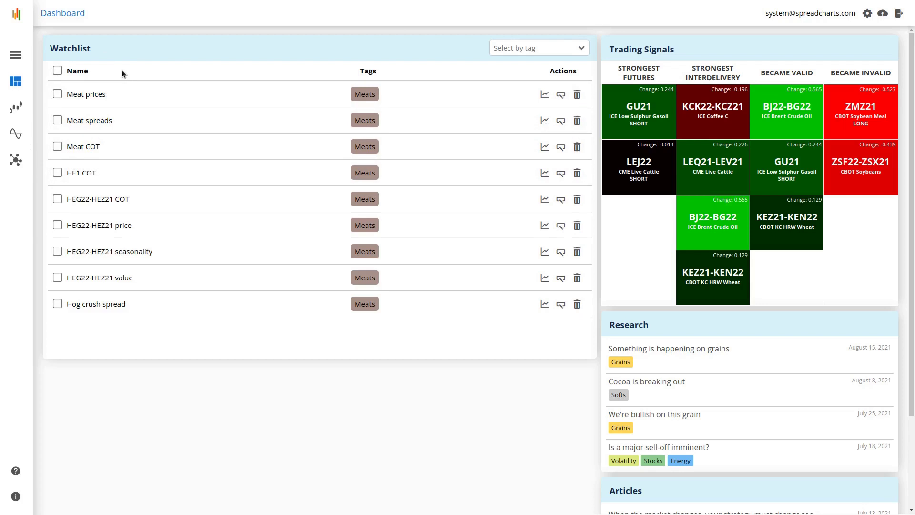
Open the Hog crush spread chart from the watchlist and examine its 20-year histogram, spread price and HE1 sub-charts
left_click(89, 304)
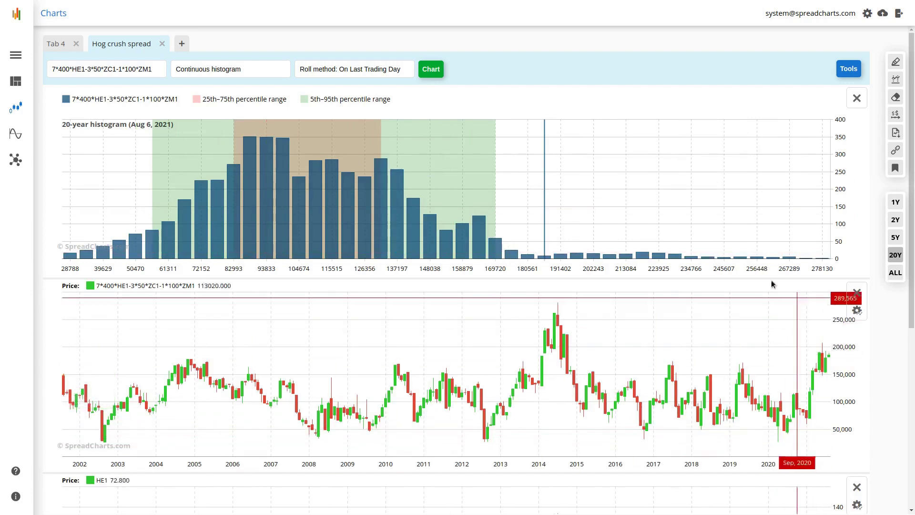
scroll(753, 225, "down", 5)
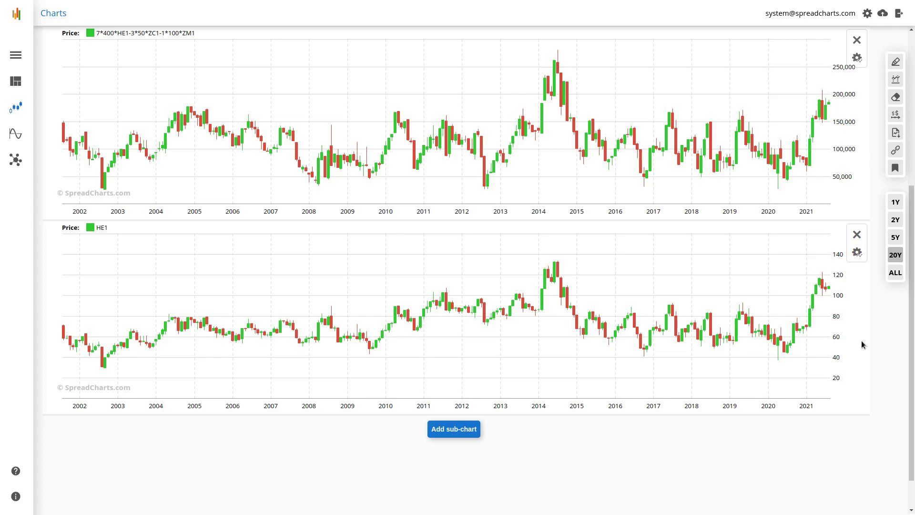
left_click(857, 253)
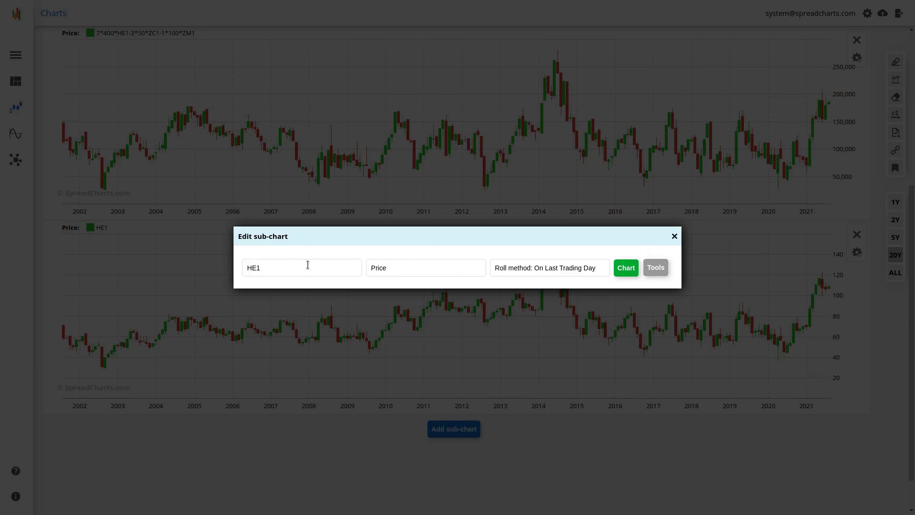
left_click(674, 236)
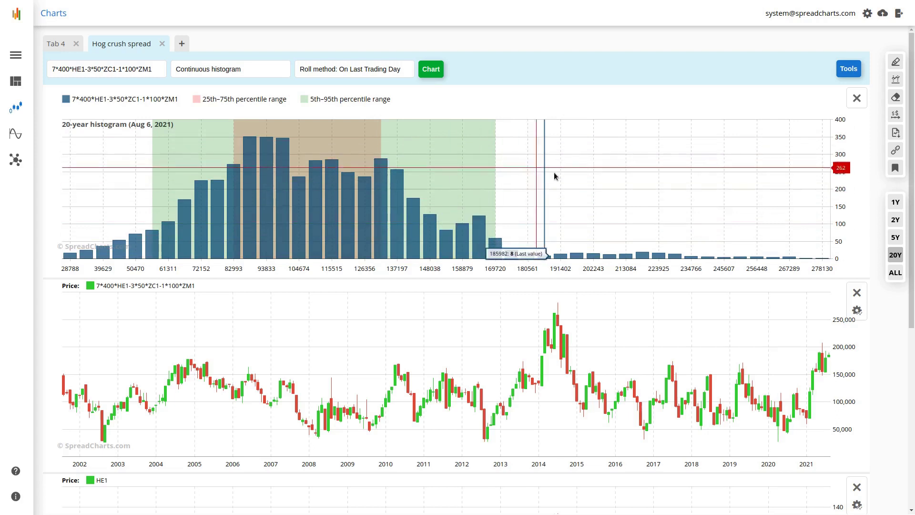
scroll(688, 250, "down", 4)
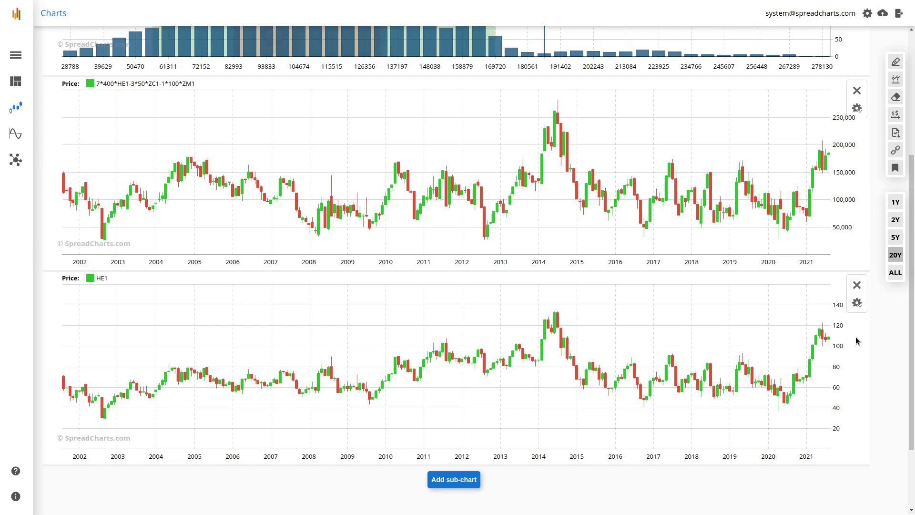
scroll(857, 341, "up", 4)
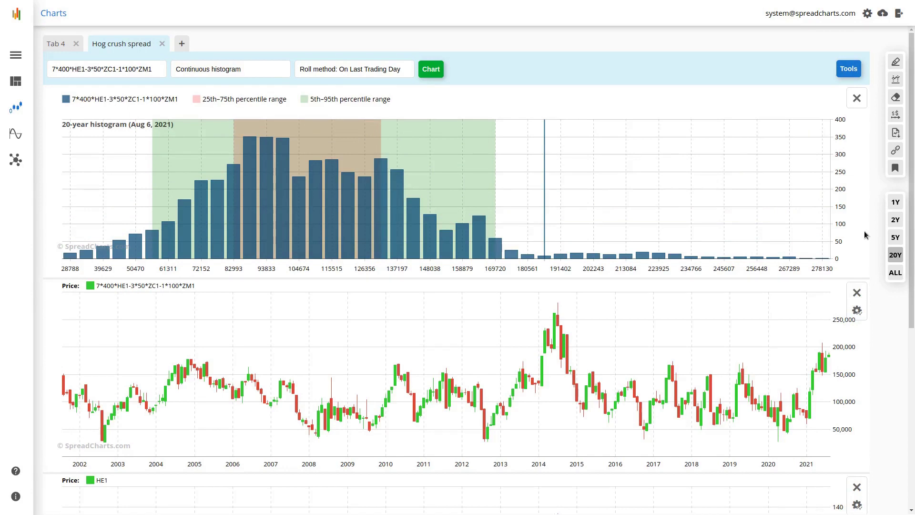
Return to the dashboard and filter the watchlist to show only the Metals tag instead of Meats
left_click(17, 82)
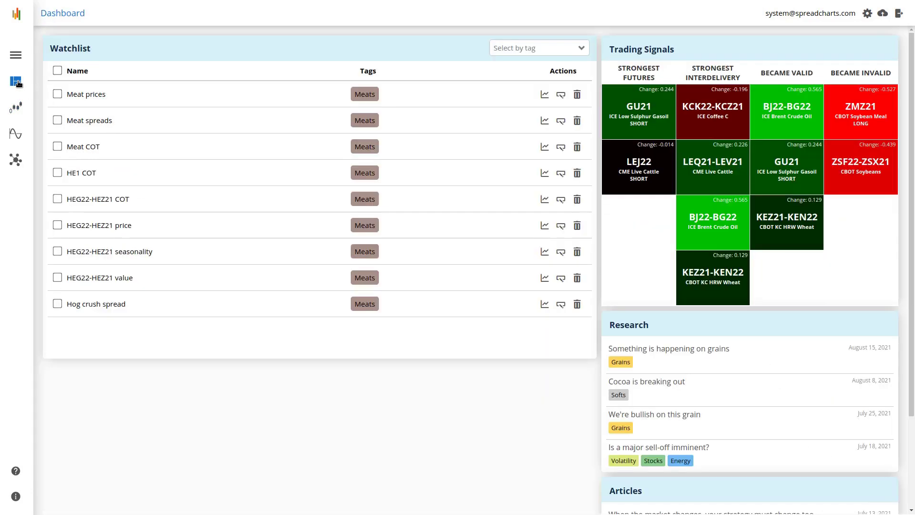
left_click(528, 54)
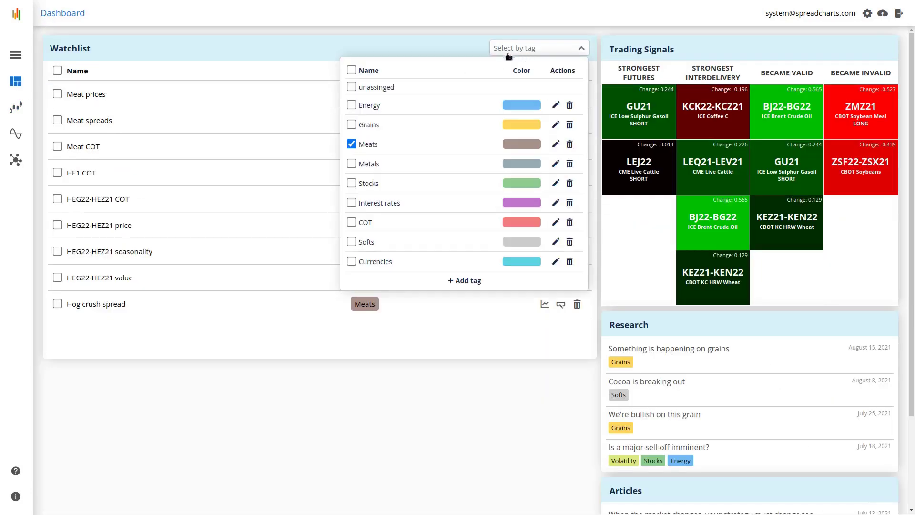
left_click(370, 145)
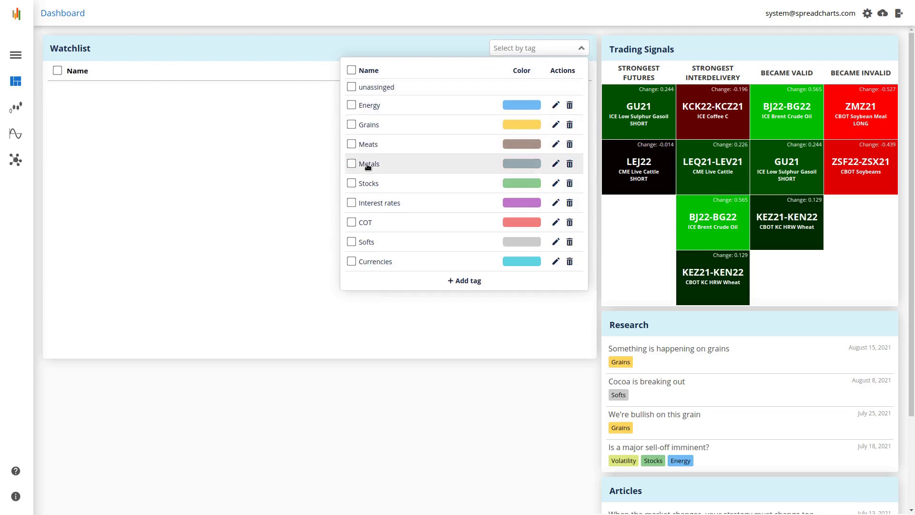
left_click(367, 164)
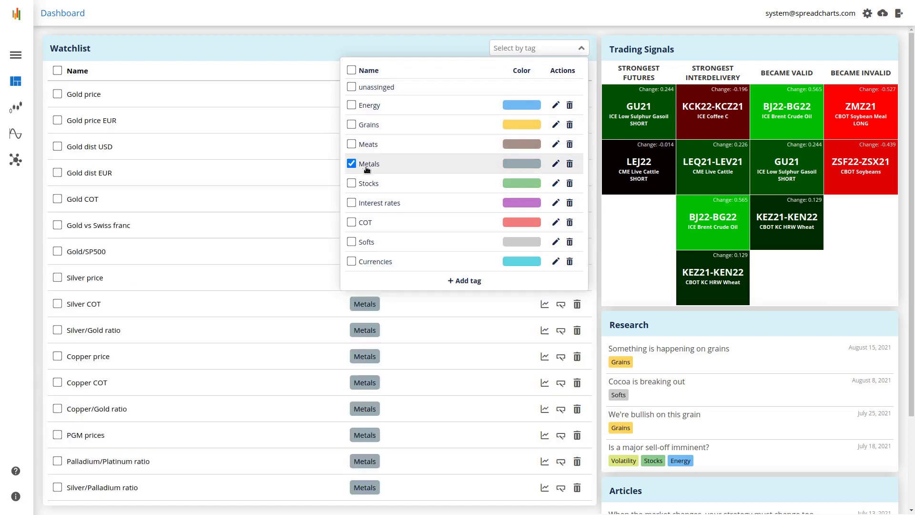
left_click(504, 54)
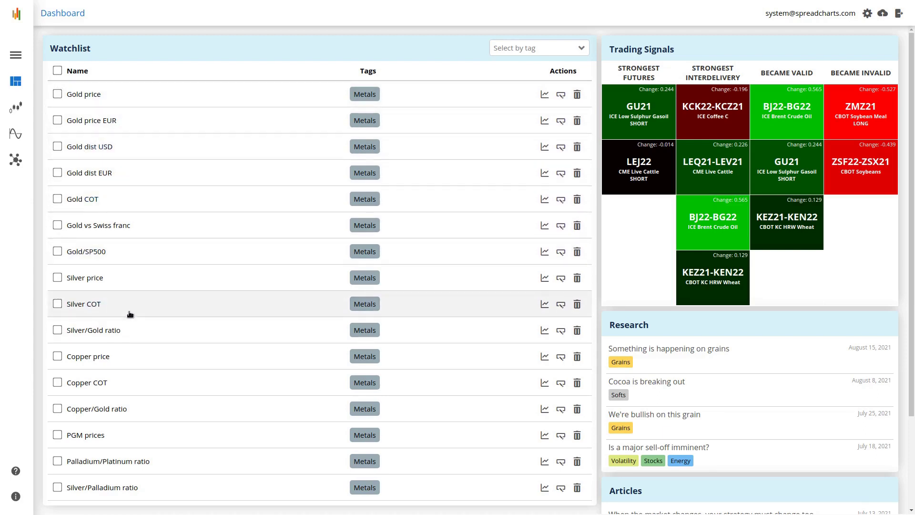
Open the Gold price EUR, Gold dist USD, Gold vs Swiss franc and Silver/Gold ratio charts together from the watchlist
left_click(57, 120)
left_click(57, 146)
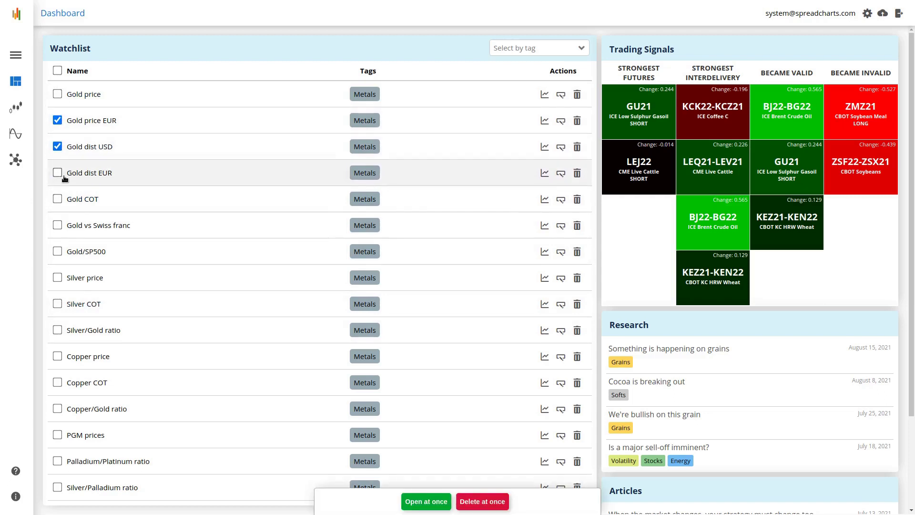
scroll(65, 179, "down", 1)
left_click(57, 199)
scroll(59, 221, "down", 1)
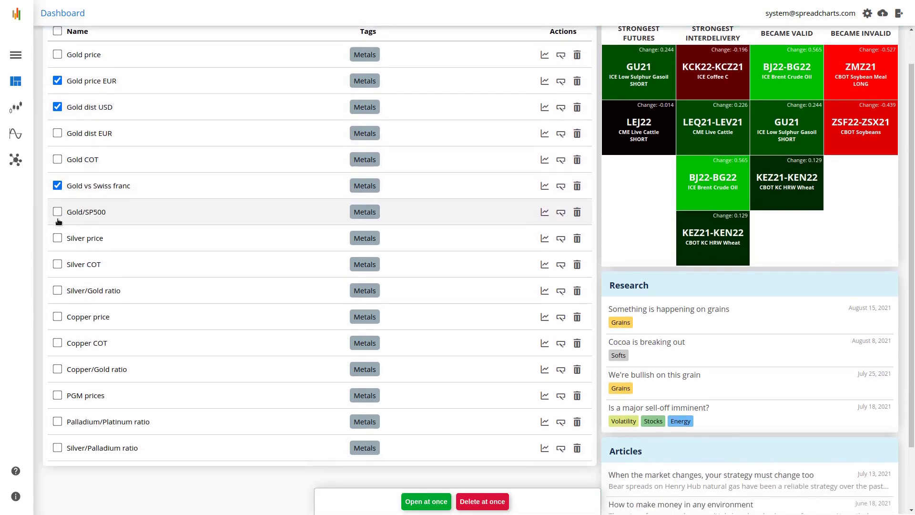
scroll(58, 221, "down", 2)
left_click(58, 215)
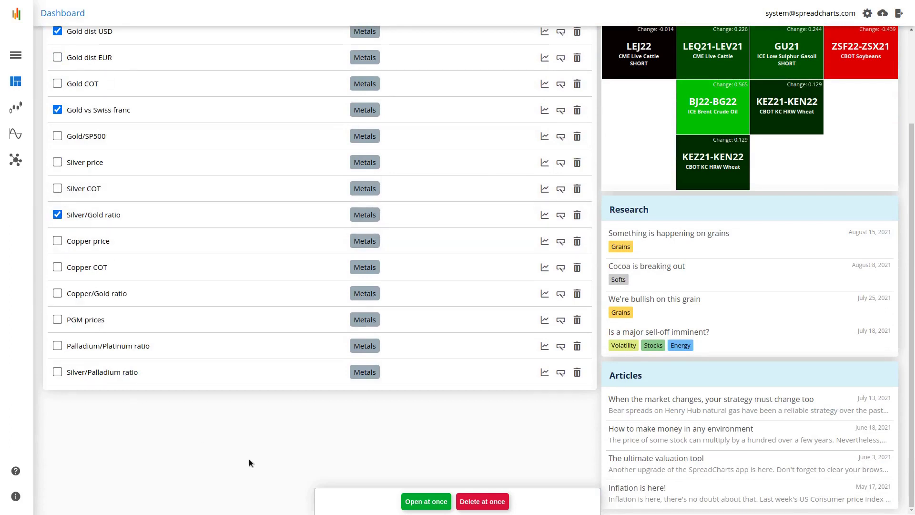
left_click(441, 502)
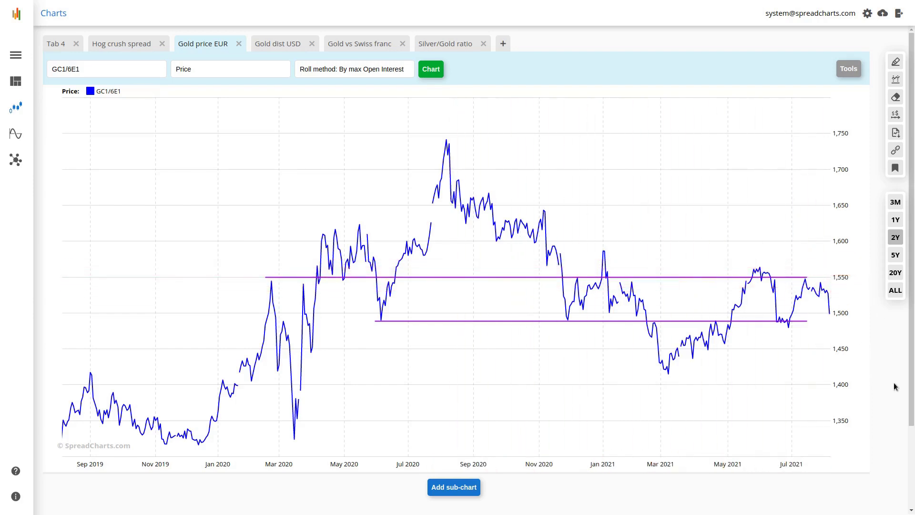
Erase both horizontal purple trendlines from the GC1/6E1 gold price chart
left_click(895, 97)
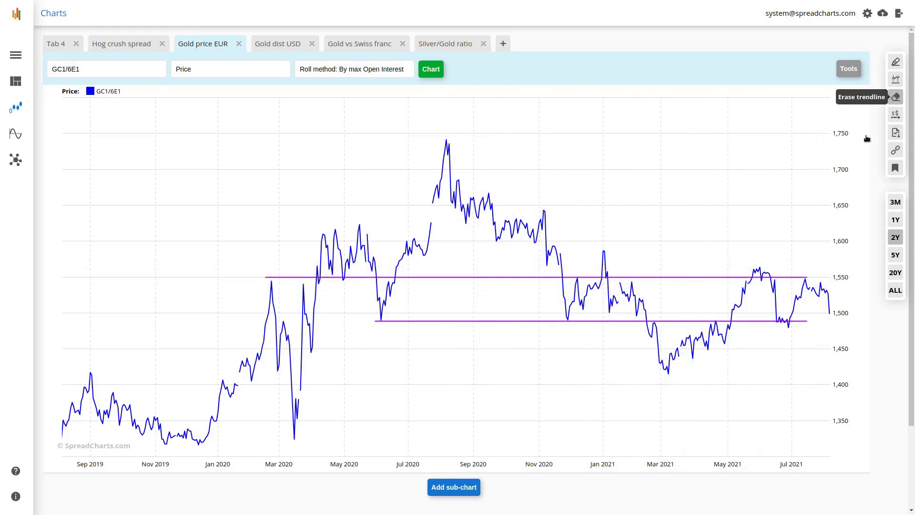
left_click(761, 277)
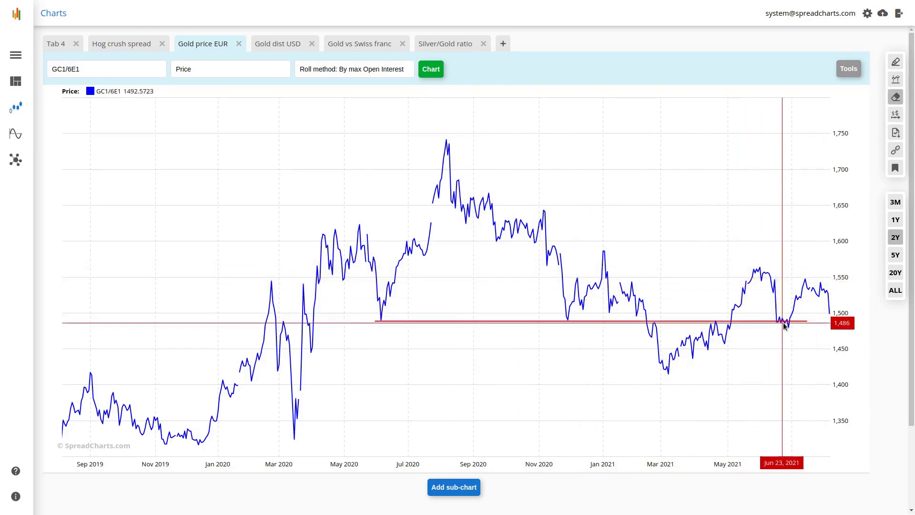
left_click(783, 324)
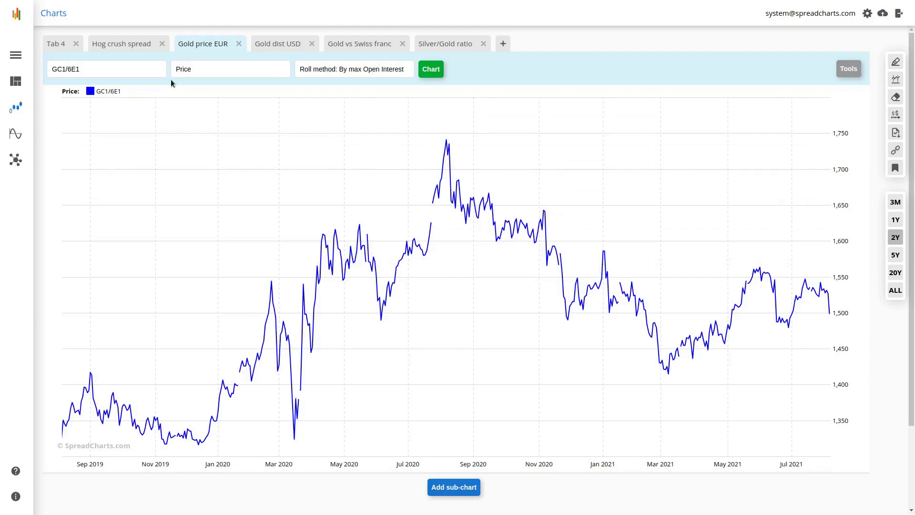
Examine the Gold dist USD histogram, the Gold vs Swiss franc comparison and the Silver/Gold ratio chart in turn
left_click(275, 50)
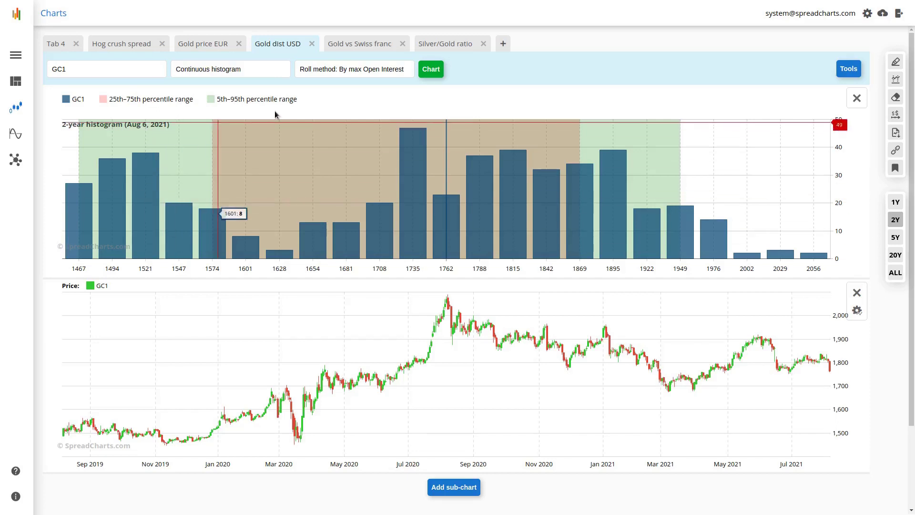
left_click(367, 45)
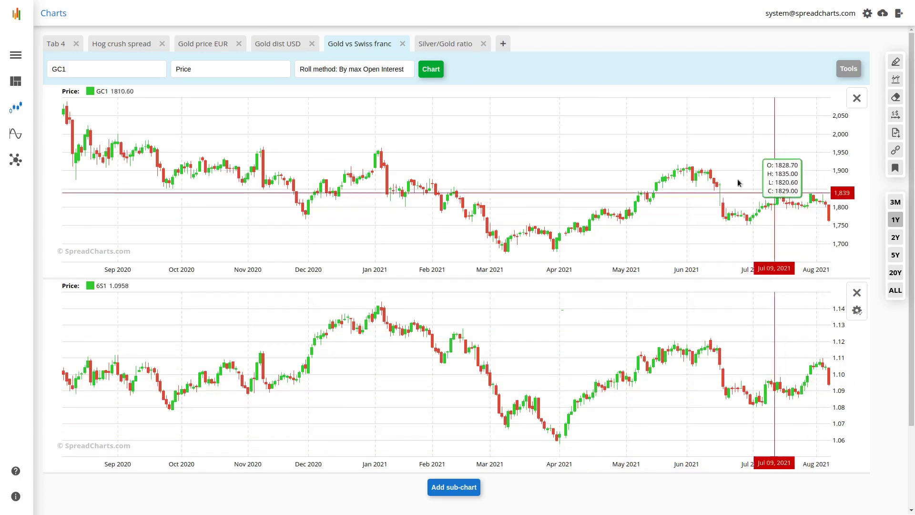
left_click(457, 45)
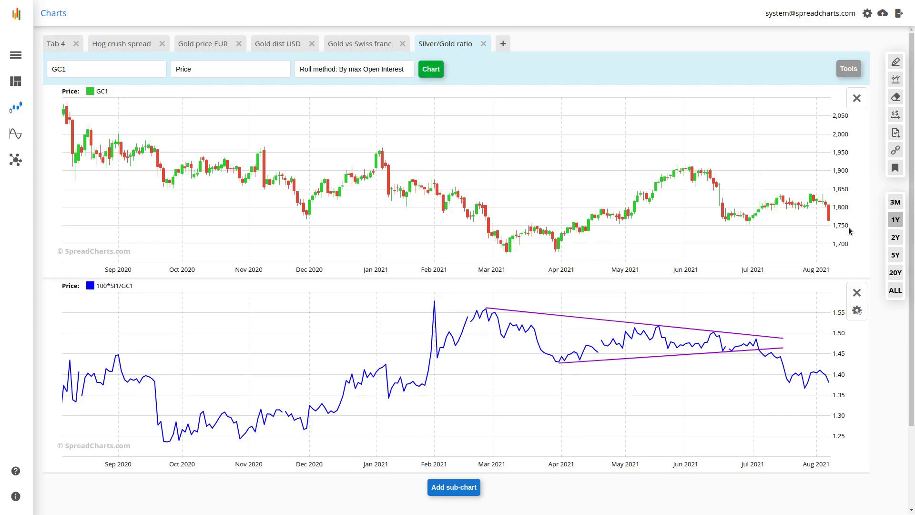
Return to the dashboard, filter the watchlist by the Softs tag instead of Metals and look through its entries
left_click(19, 89)
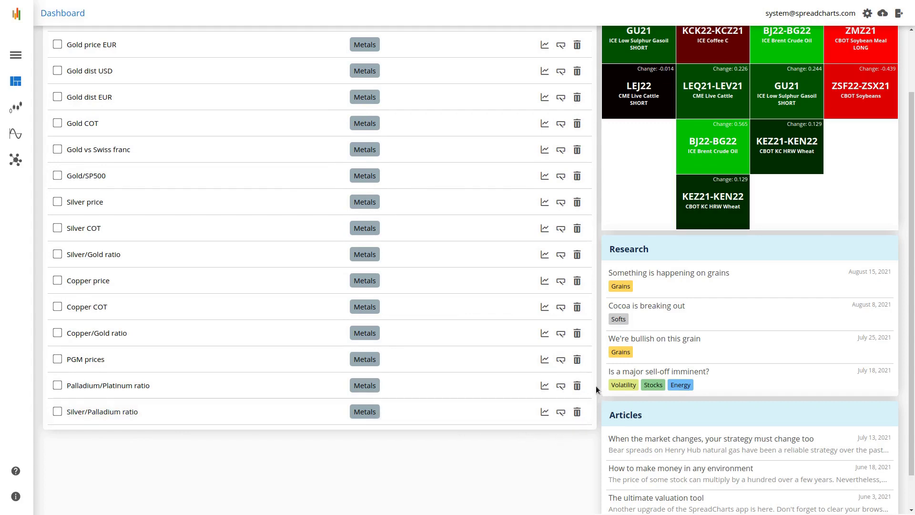
scroll(596, 385, "up", 2)
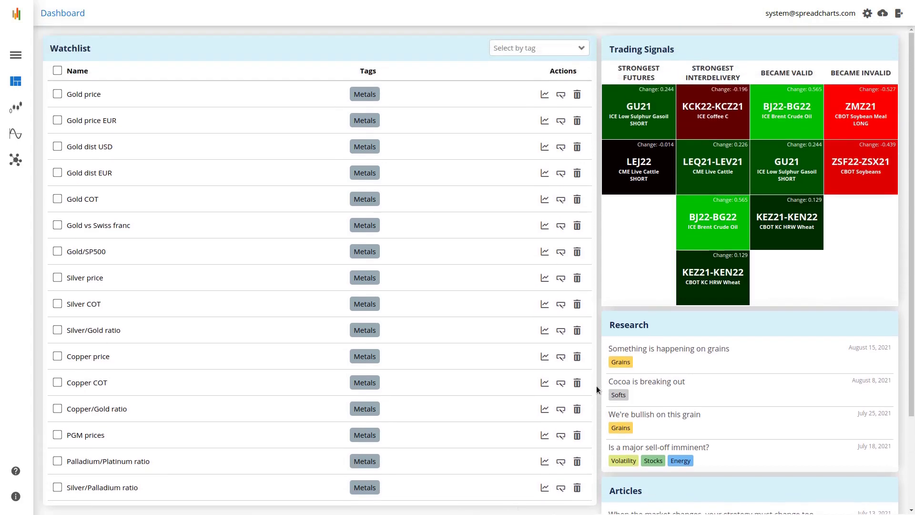
left_click(526, 52)
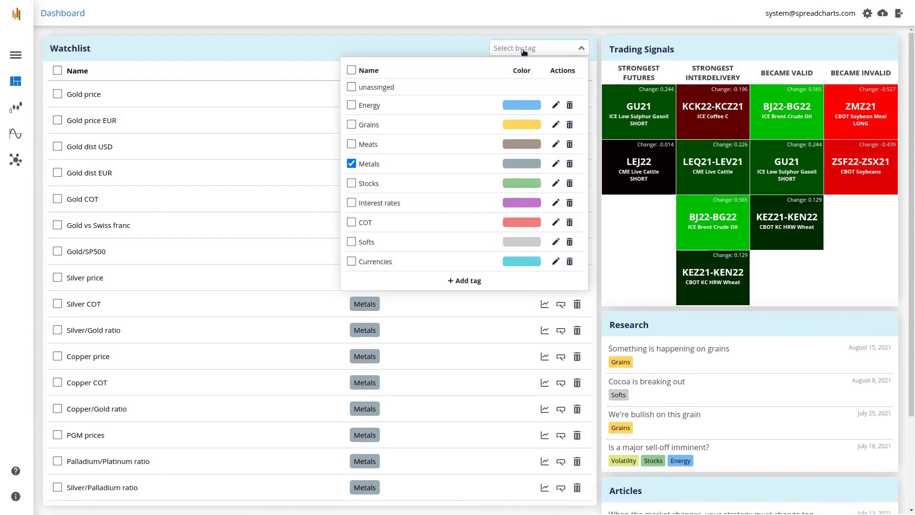
left_click(370, 165)
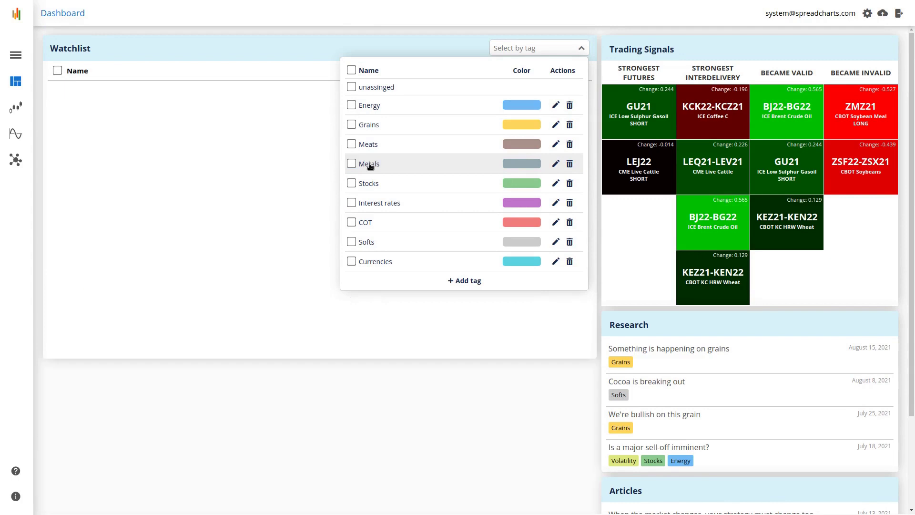
left_click(367, 246)
scroll(139, 180, "down", 3)
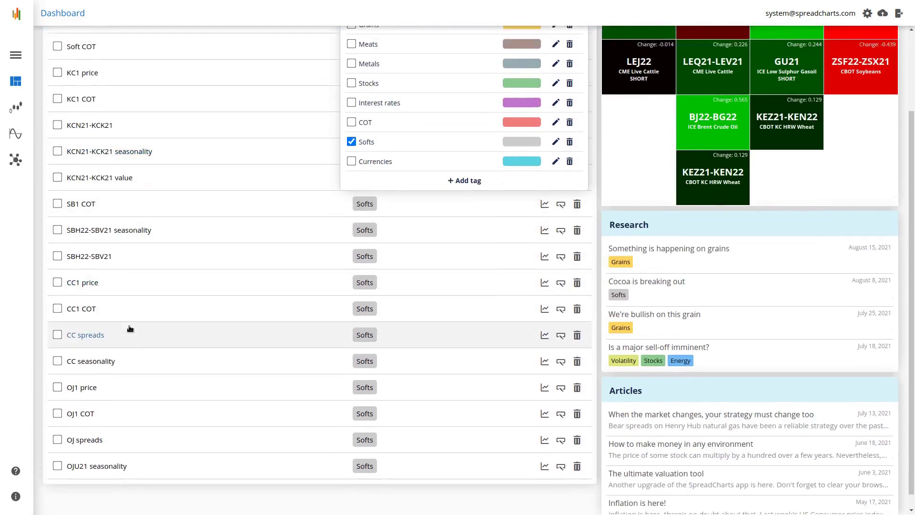
scroll(122, 310, "up", 3)
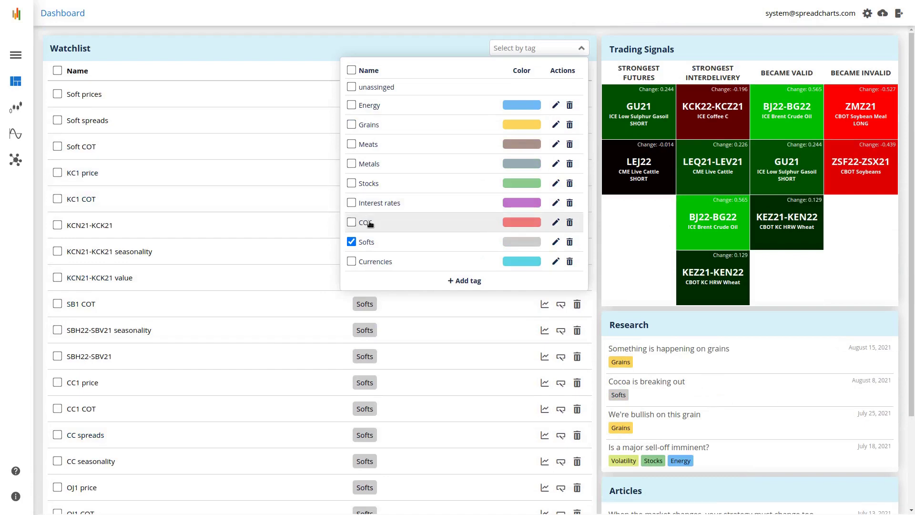
Filter the watchlist to show only the Stocks tag instead of Softs
left_click(356, 242)
left_click(352, 184)
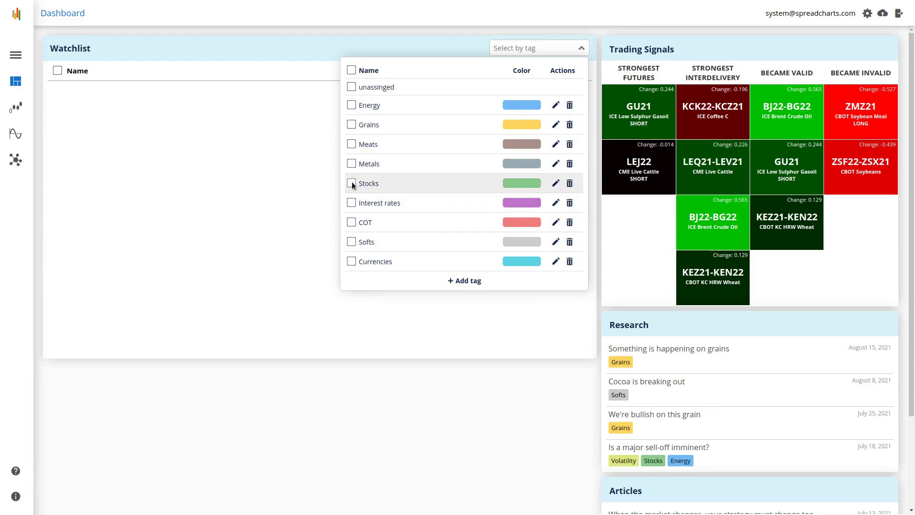
left_click(130, 62)
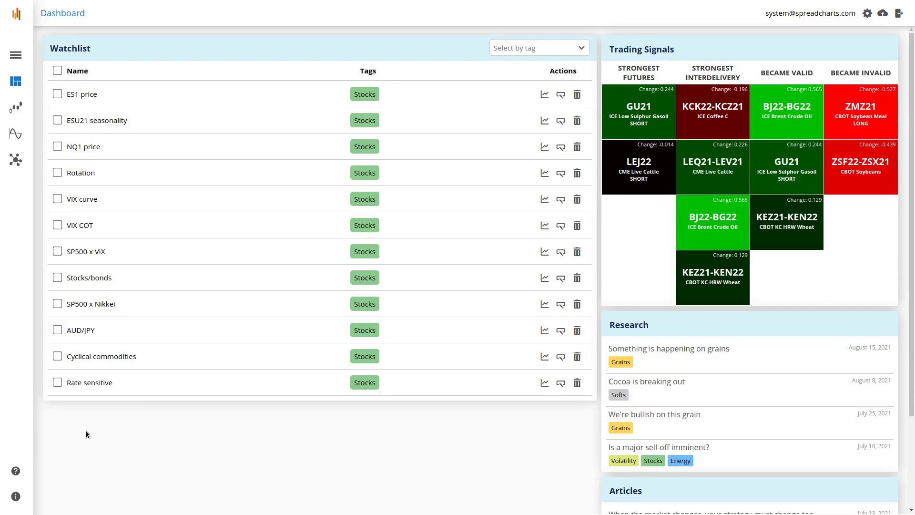
Open the ES1 price, ESU21 seasonality, Rotation, VIX curve, VIX COT, SP500 x VIX, SP500 x Nikkei, AUD/JPY and Rate sensitive charts together from the watchlist
left_click(58, 93)
left_click(57, 121)
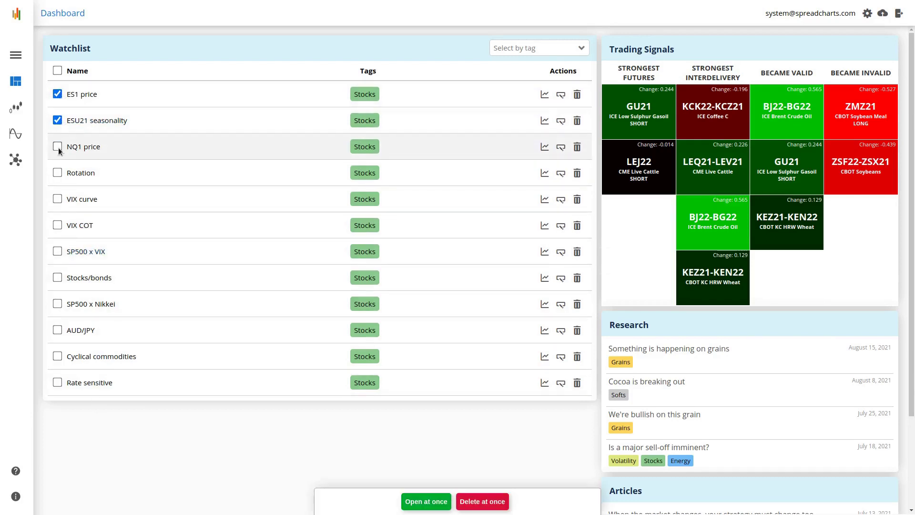
left_click(57, 173)
left_click(56, 199)
left_click(57, 225)
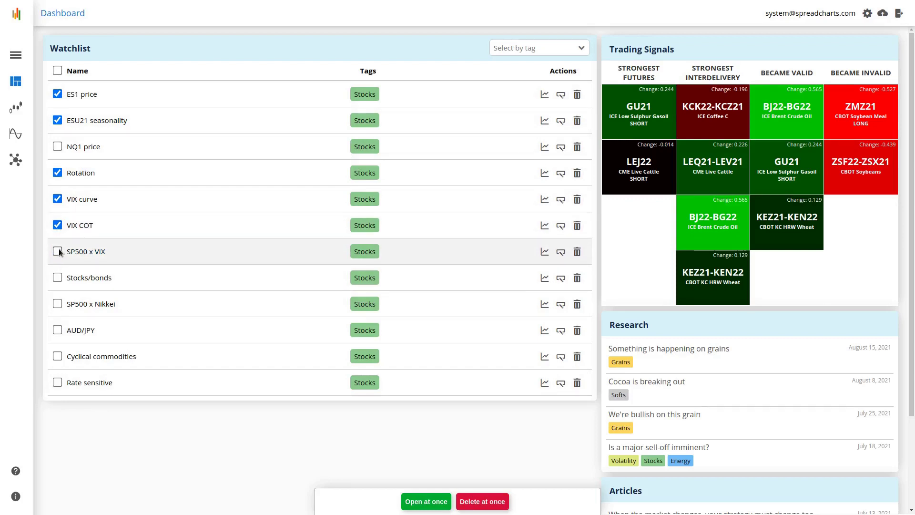
left_click(58, 250)
left_click(57, 304)
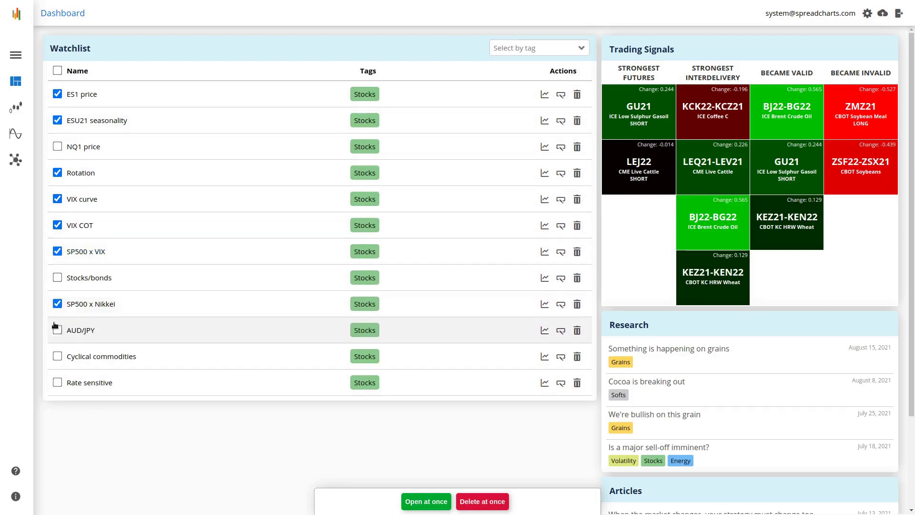
left_click(57, 331)
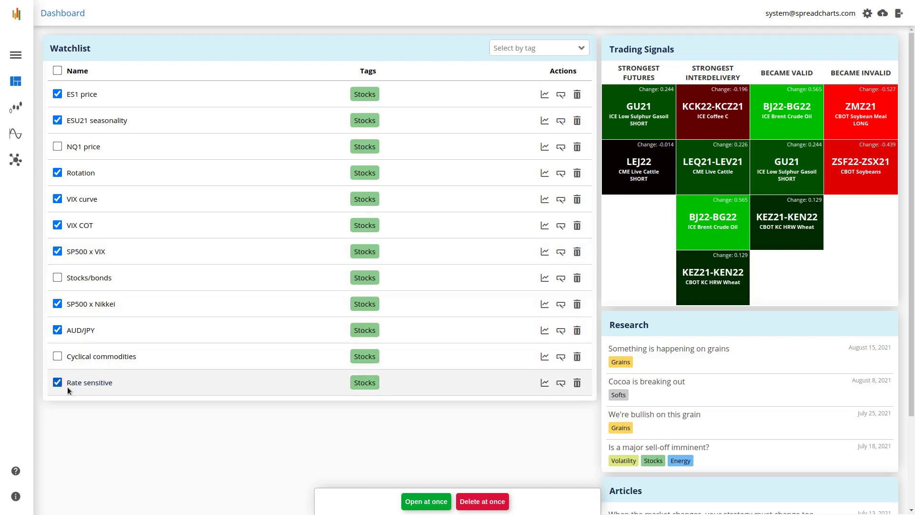
left_click(426, 501)
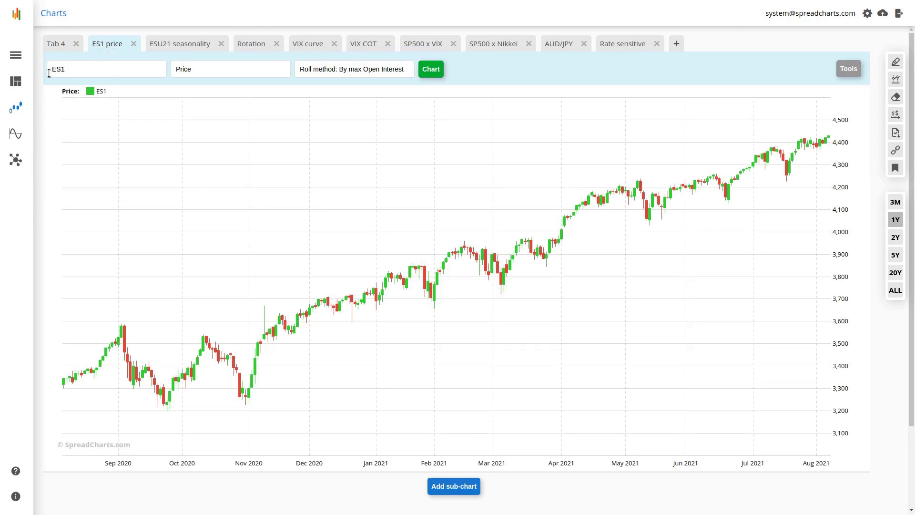
Show the ES1 price chart over its entire available history
left_click(895, 289)
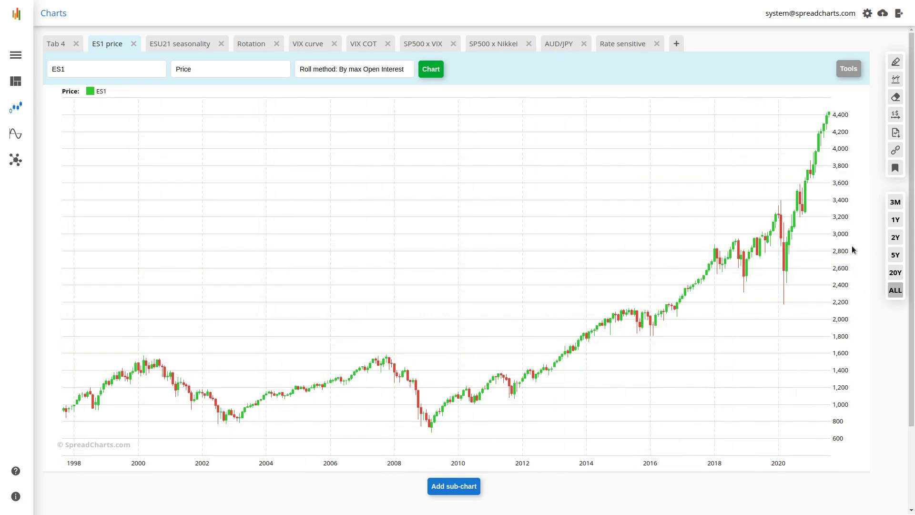
Change the ESU21 seasonality chart's ticker to ESZ21, chart its average seasonality and set the range to one year
left_click(195, 52)
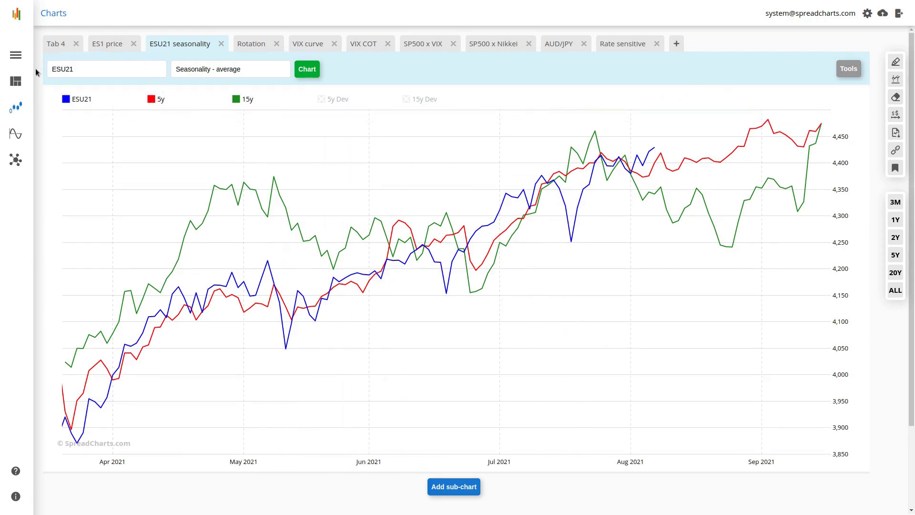
left_click(127, 73)
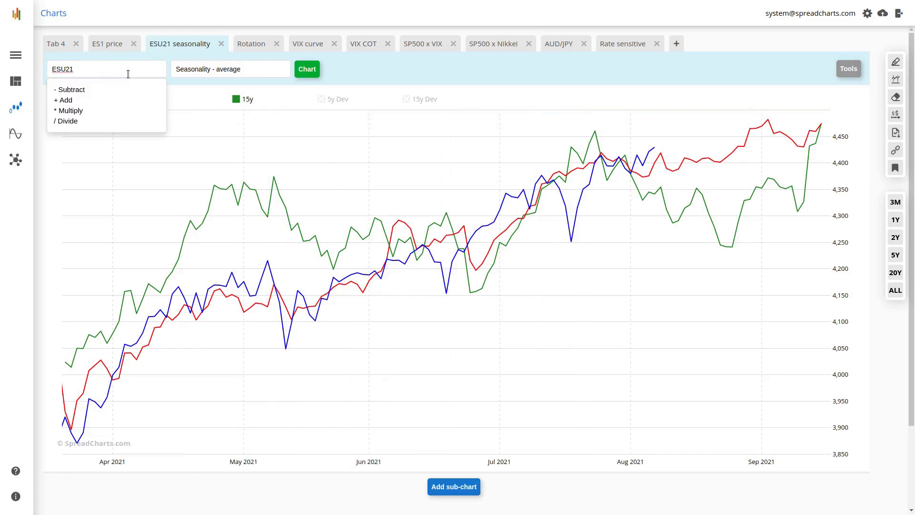
key("BackSpace")
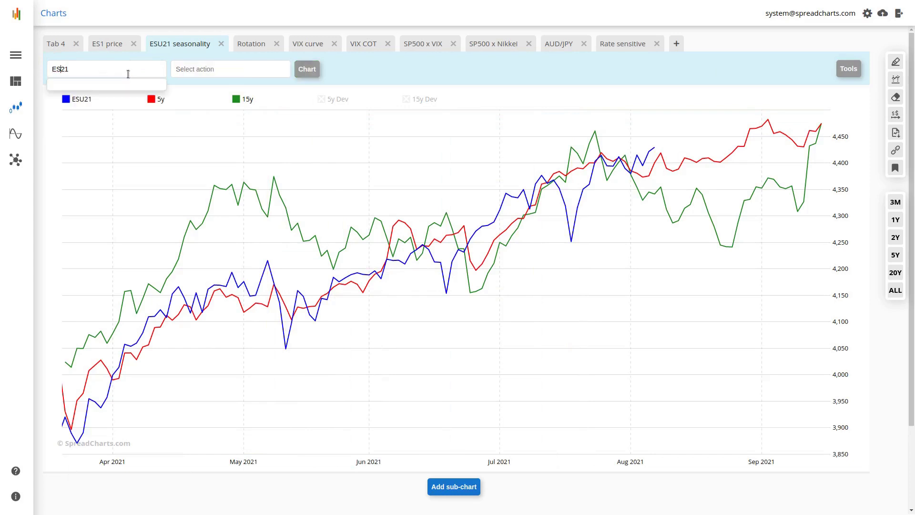
type("Z")
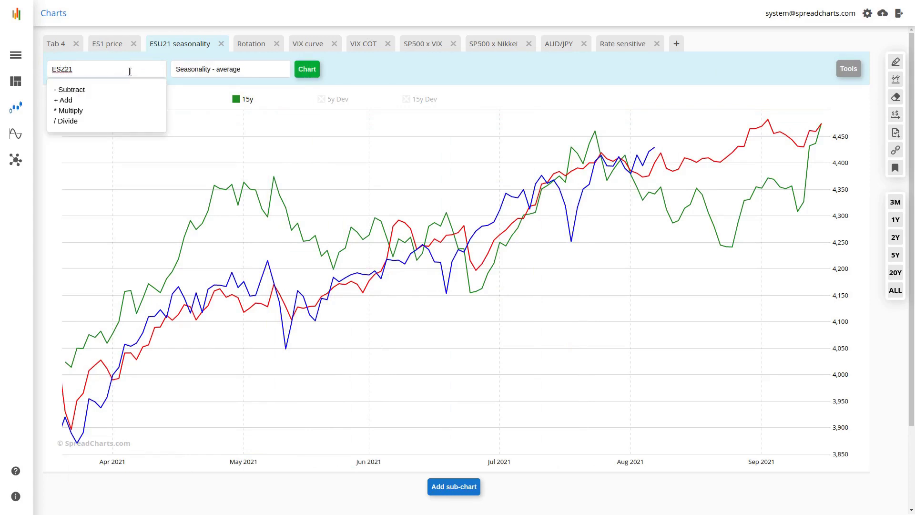
left_click(308, 71)
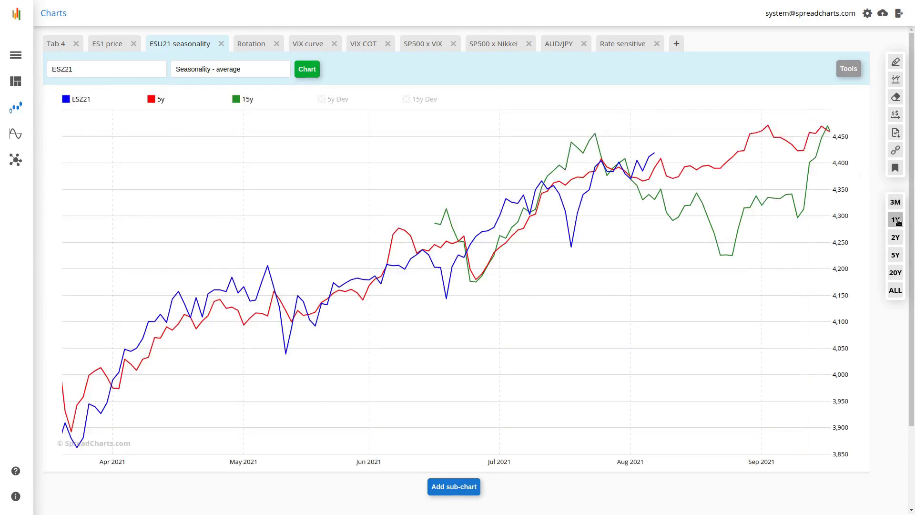
left_click(895, 220)
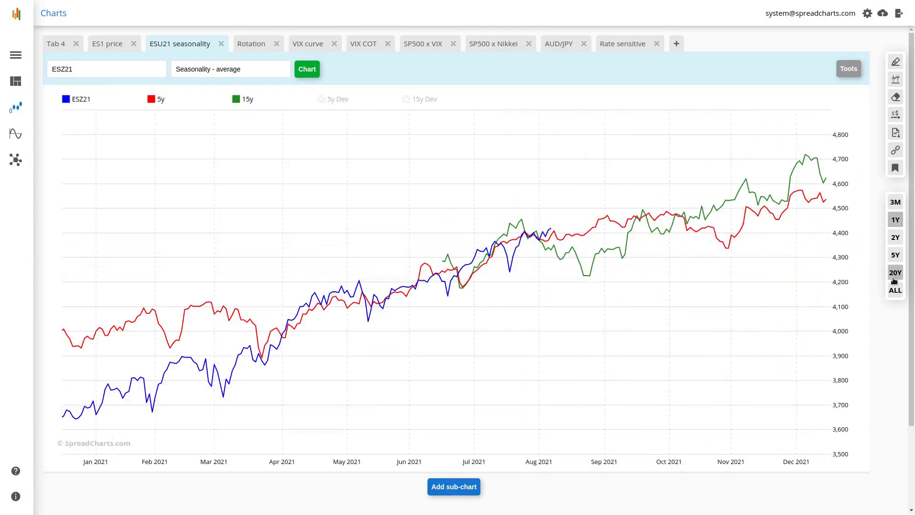
Add a sub-chart for ESZ21 showing seasonality as the percentage of the time positive by month
left_click_drag(566, 470, 552, 357)
left_click_drag(545, 320, 544, 284)
left_click(474, 306)
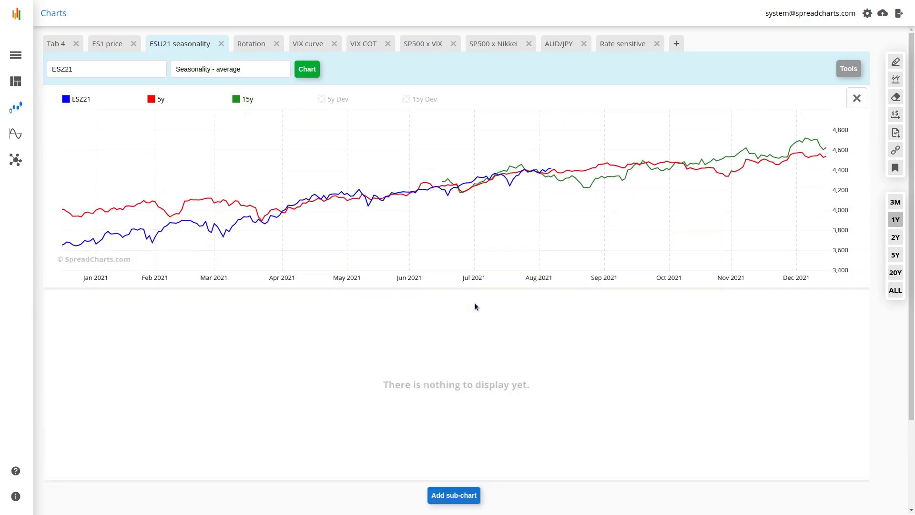
left_click(329, 268)
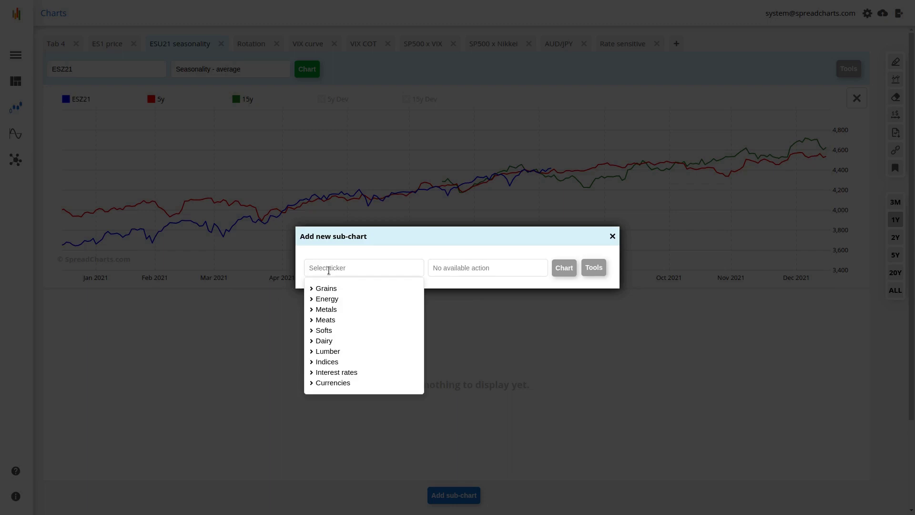
type("ESZ21")
key("Return")
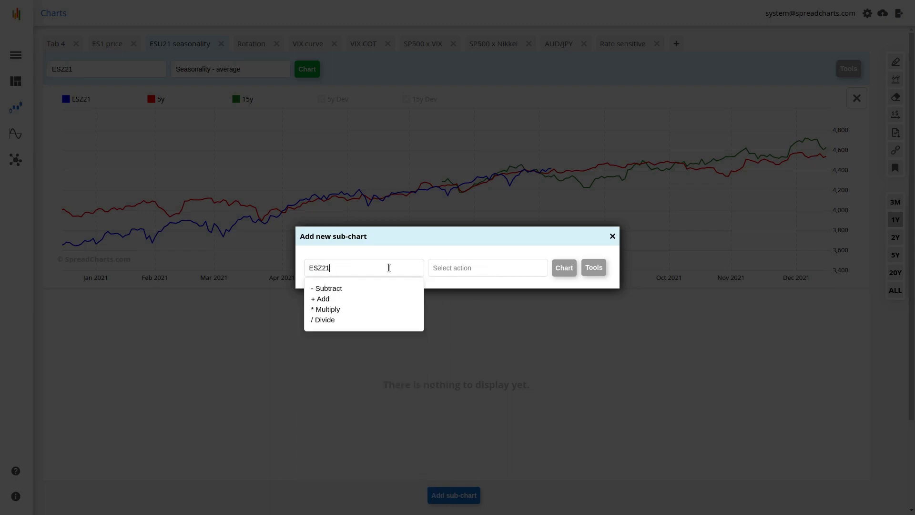
left_click(446, 274)
left_click(467, 289)
left_click(501, 352)
left_click(561, 269)
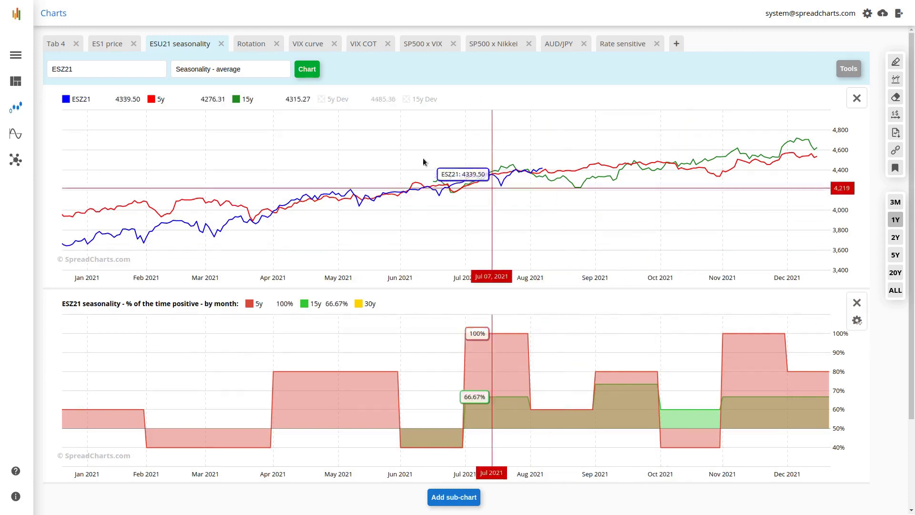
Open the Rotation chart to examine the NQ1/ES1 price ratio
left_click(249, 45)
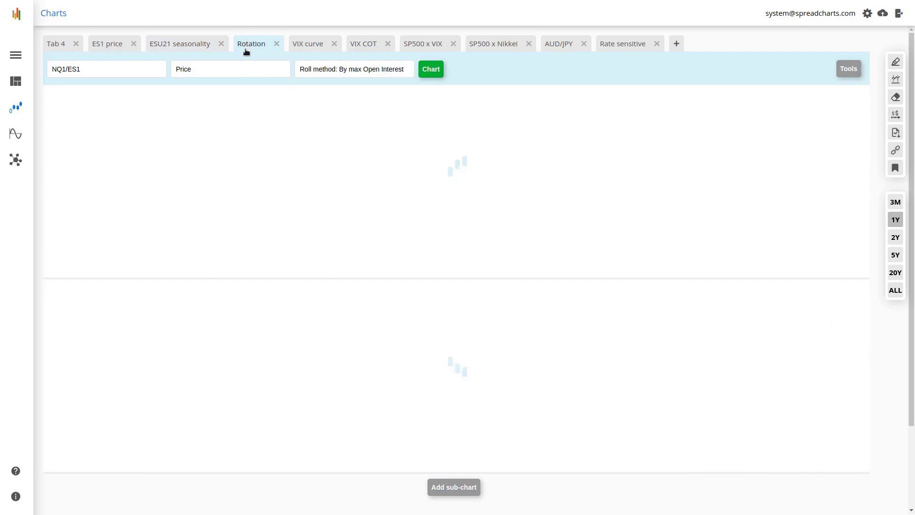